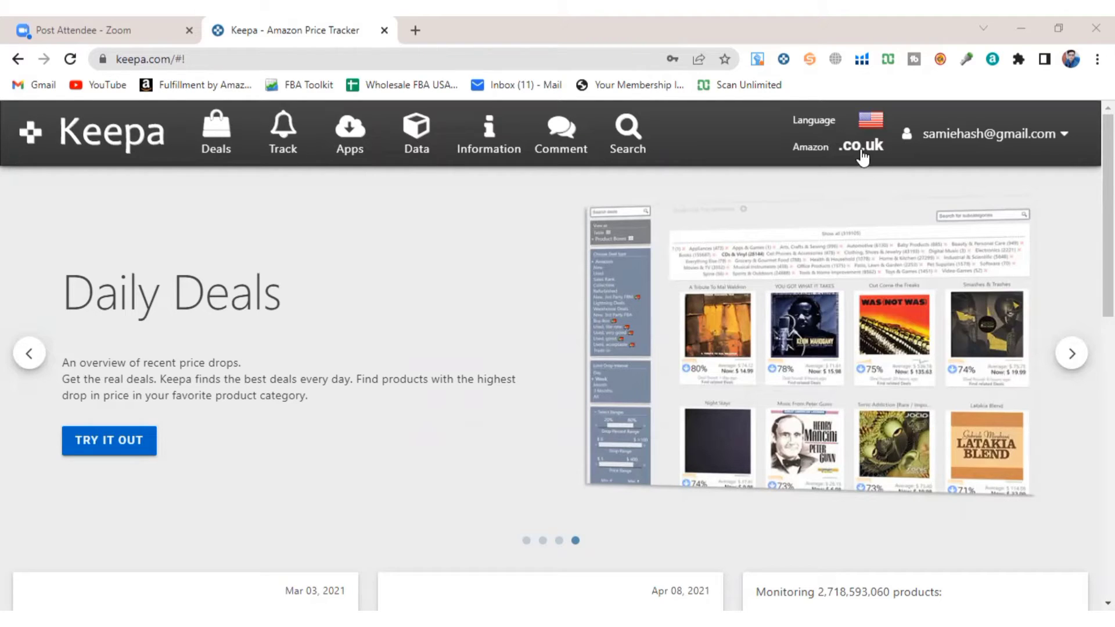
# Switch the Amazon locale to .uk and open the Product Finder from the premium data features.
pyautogui.moveTo(863, 155)
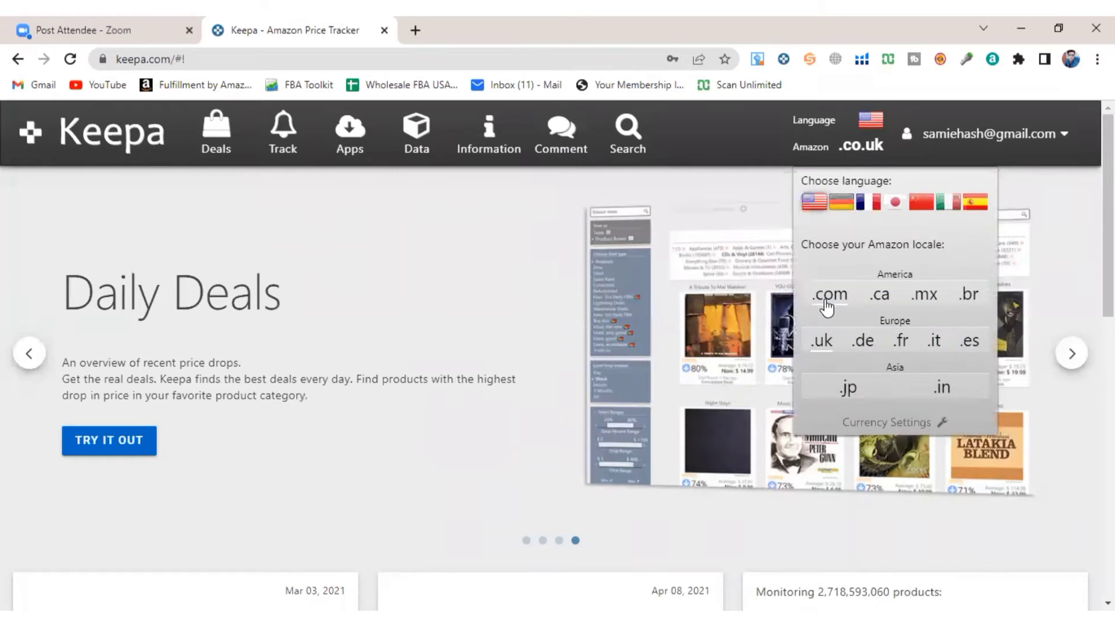
pyautogui.click(821, 342)
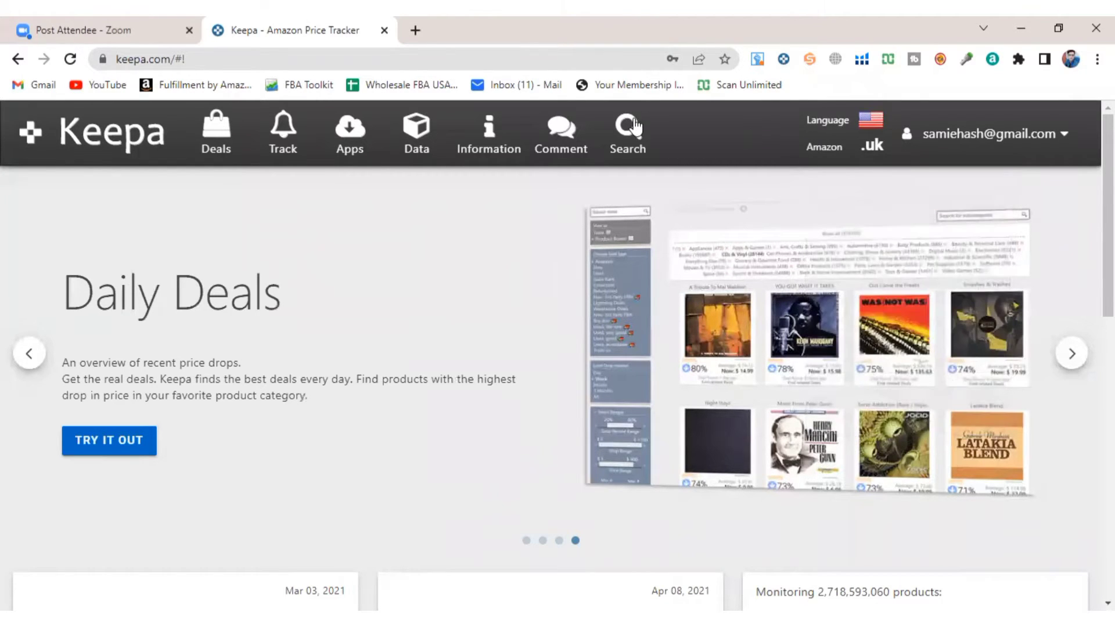
pyautogui.click(435, 142)
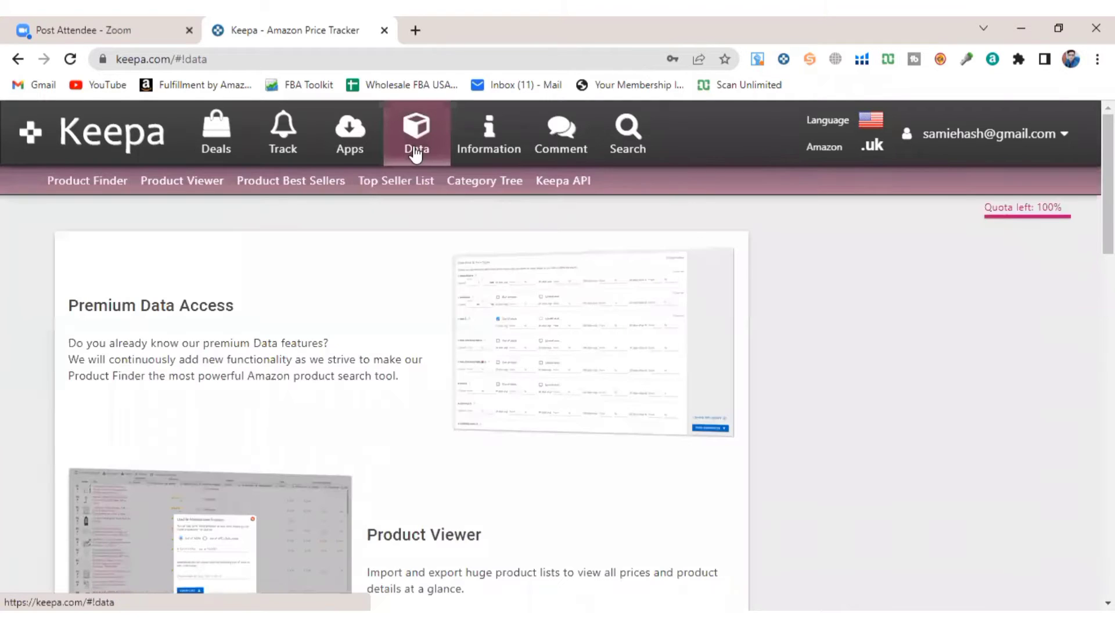
pyautogui.click(193, 308)
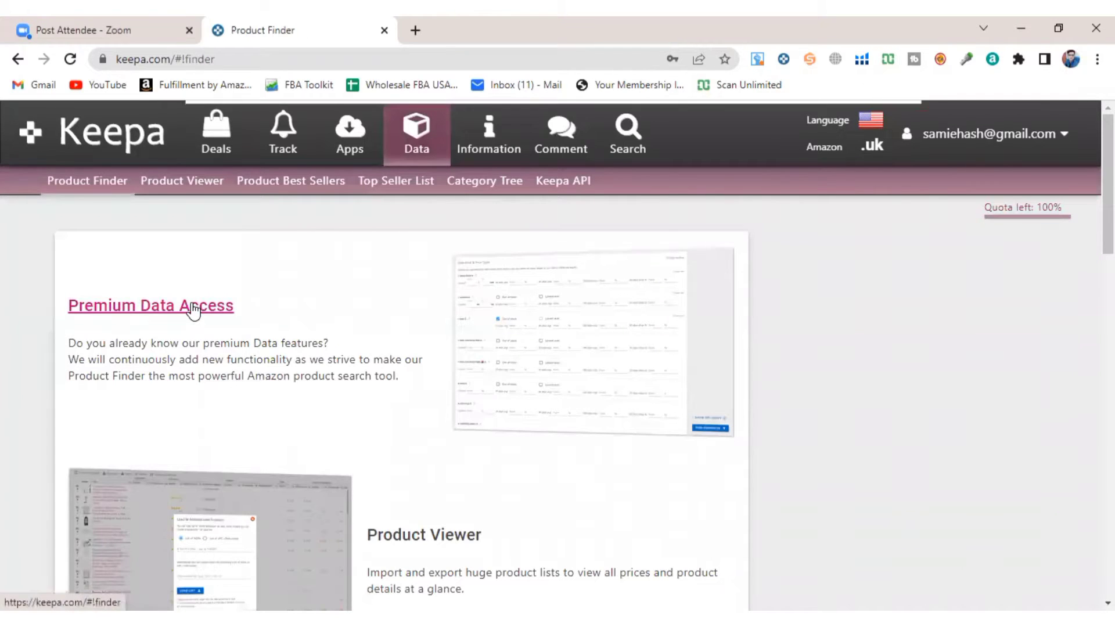
# Set the 30-day average sales rank range from 1 to 20000.
pyautogui.scroll(-5, 193, 302)
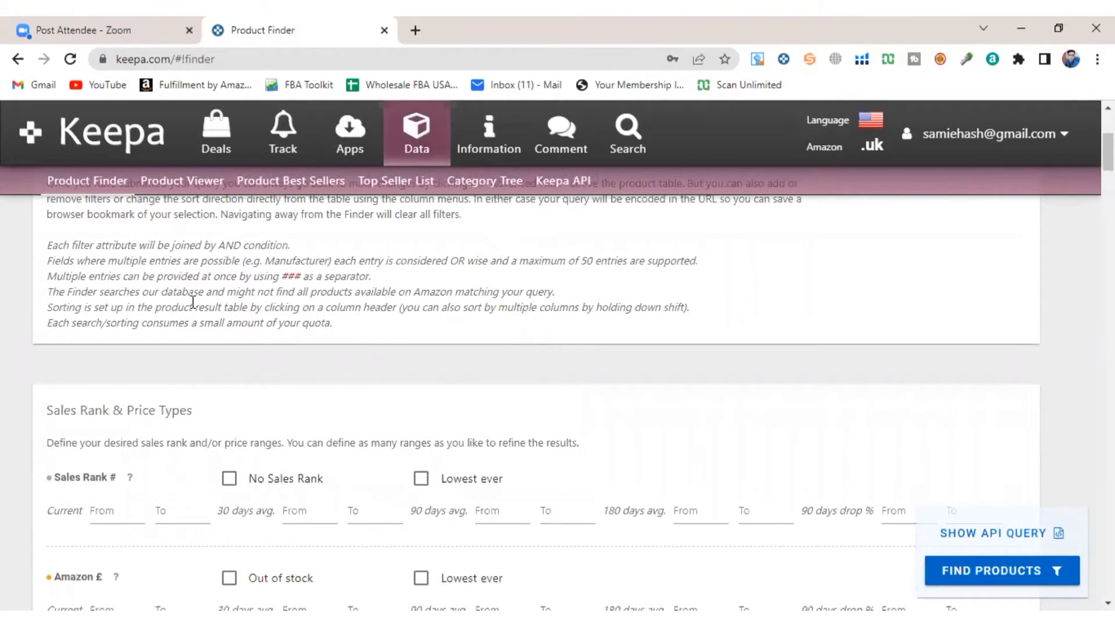
pyautogui.scroll(-4, 194, 302)
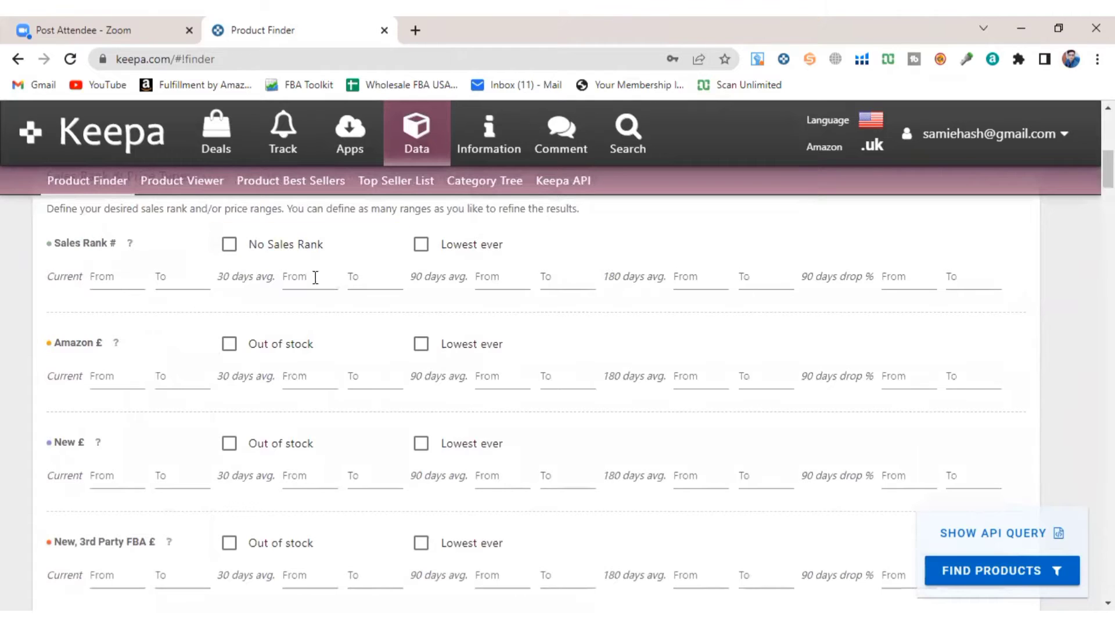
pyautogui.click(364, 278)
pyautogui.click(301, 278)
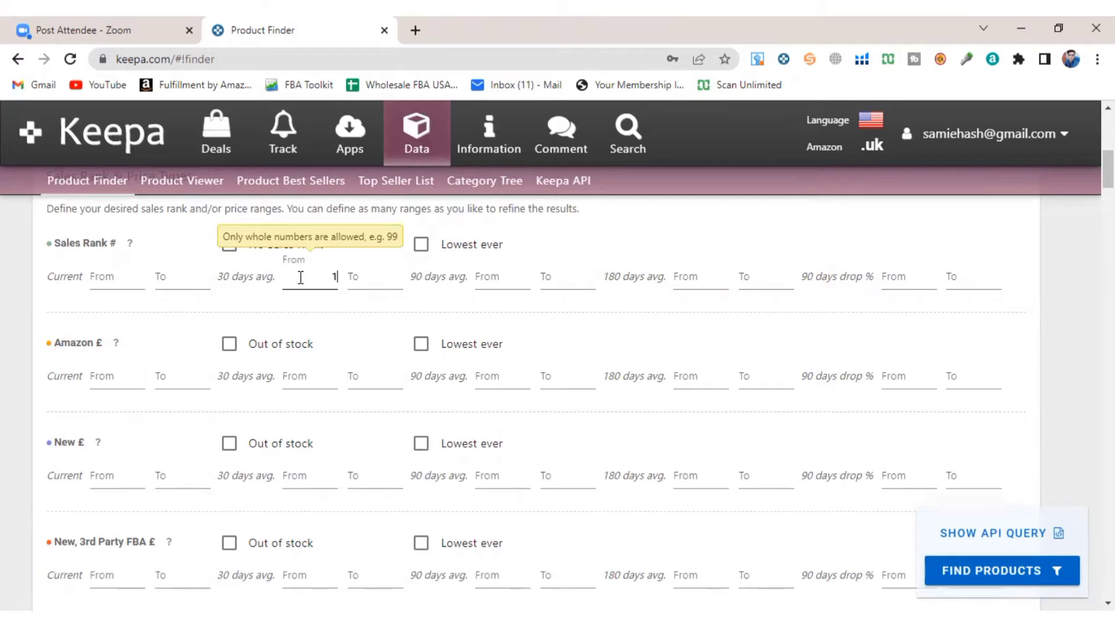
pyautogui.click(356, 274)
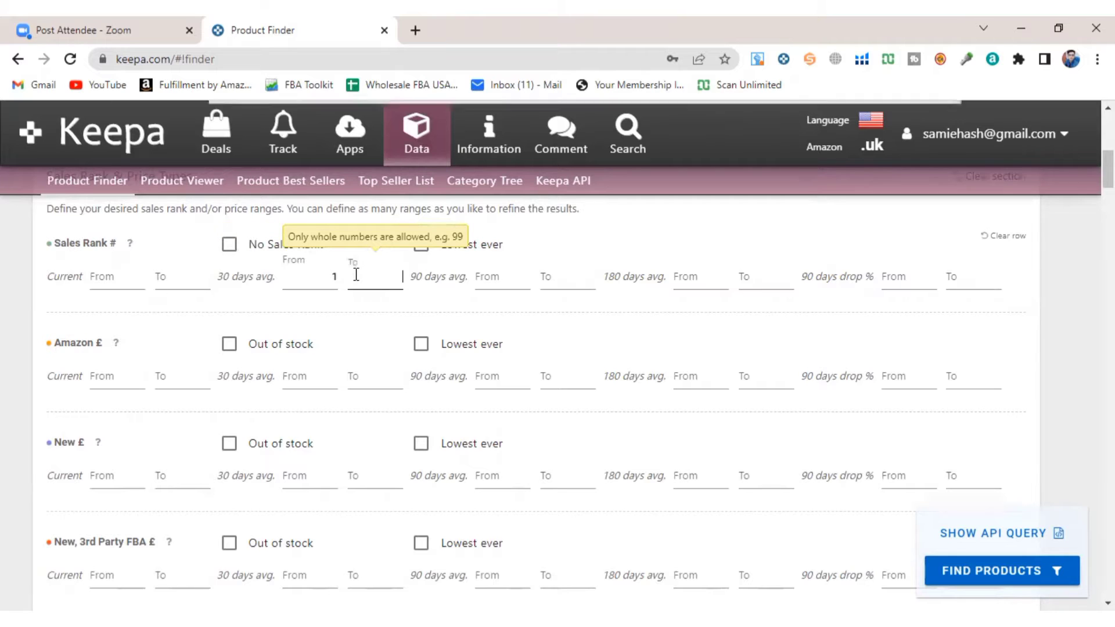
pyautogui.write('20000')
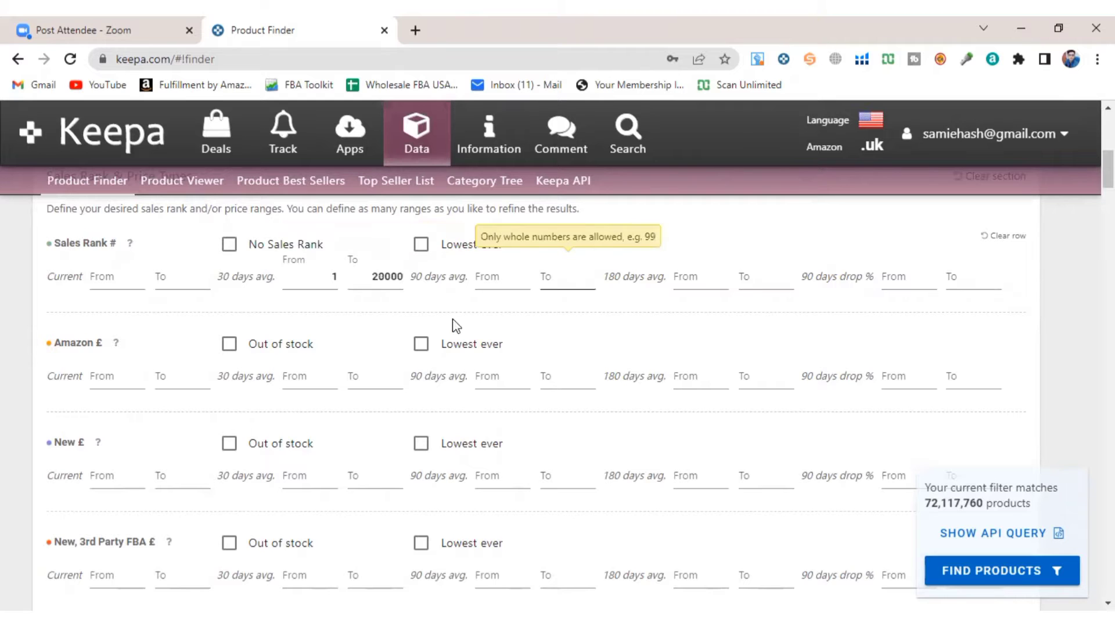
# Restrict the results to products out of stock for both the Amazon price and the New, 3rd Party FBA price.
pyautogui.scroll(-1, 453, 320)
pyautogui.click(229, 263)
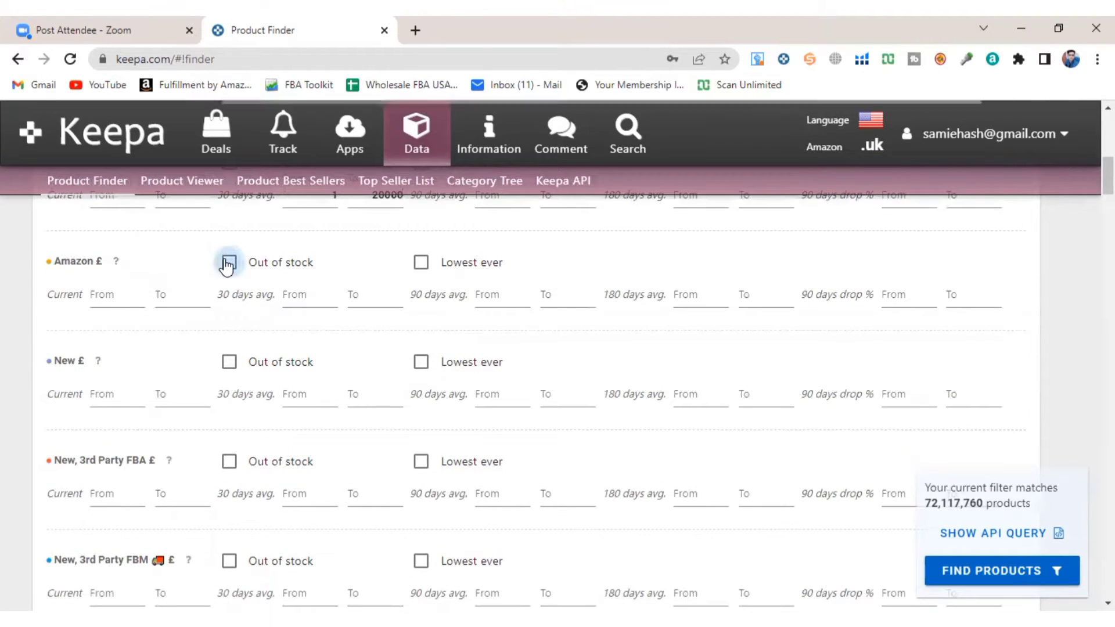
pyautogui.scroll(-2, 227, 266)
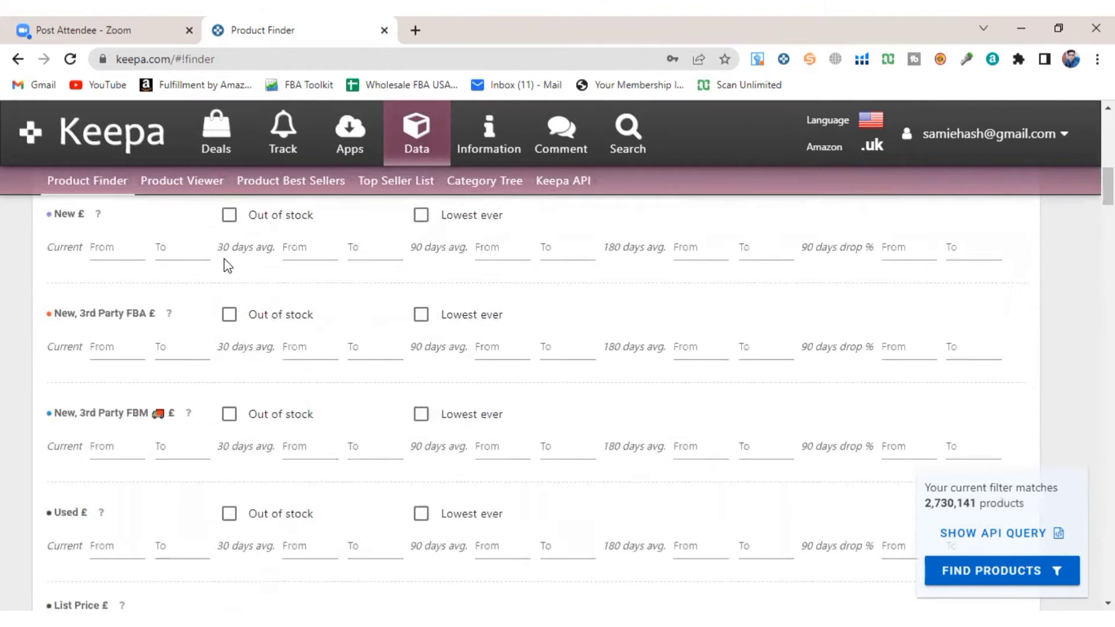
pyautogui.click(235, 317)
# Set the minimum current List Price to £20.
pyautogui.scroll(-2, 236, 319)
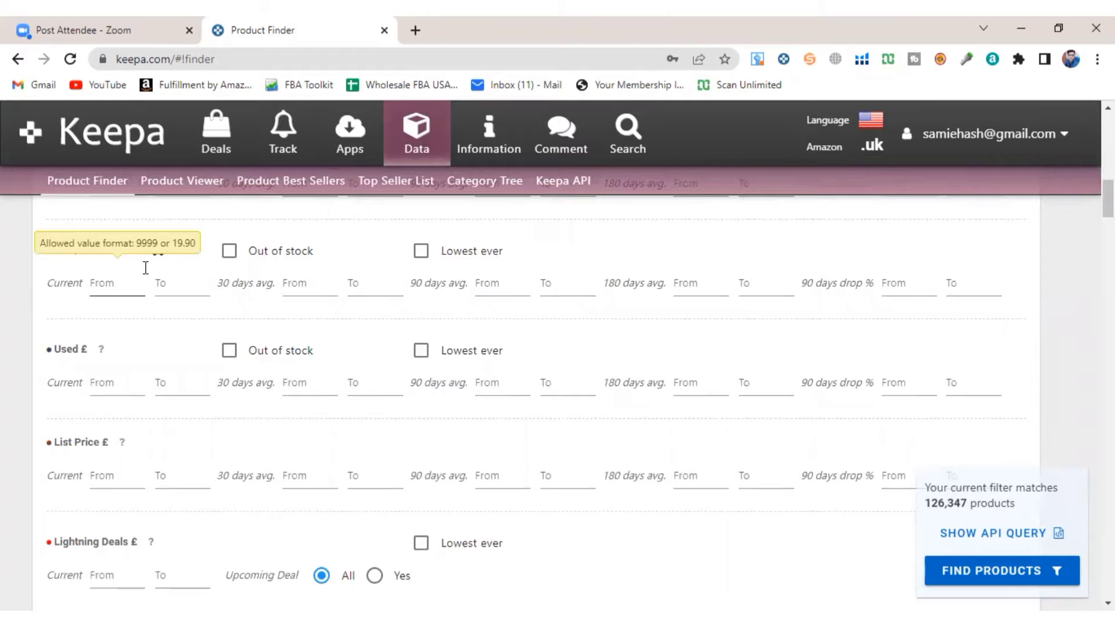
pyautogui.scroll(-3, 176, 274)
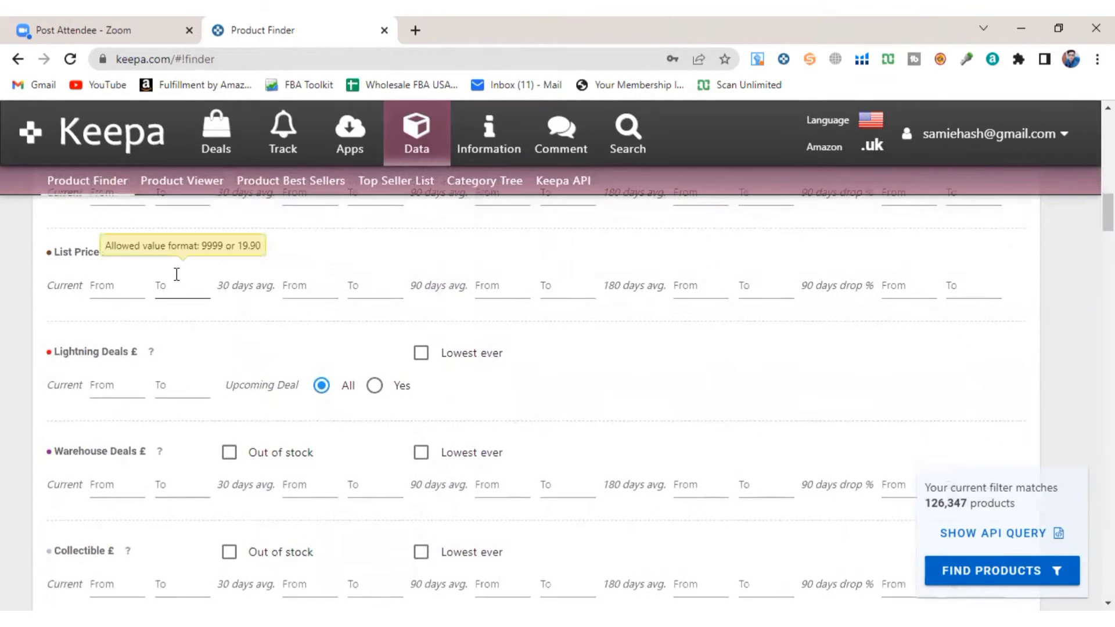
pyautogui.click(102, 296)
pyautogui.write('20')
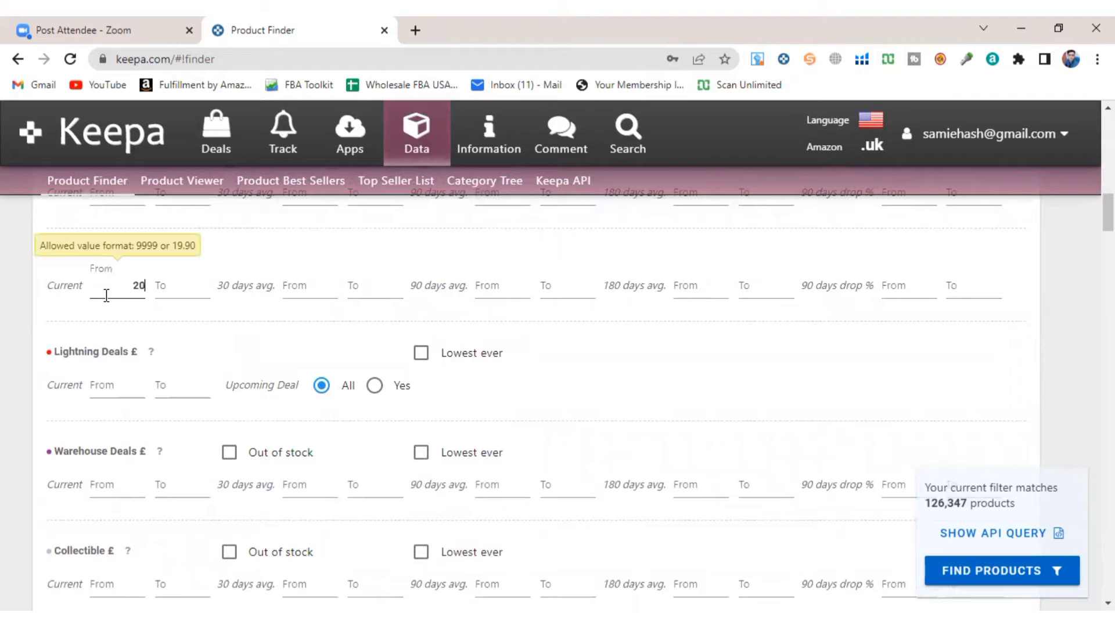
# Limit the product filter to the Home & Garden root category.
pyautogui.scroll(-2, 237, 323)
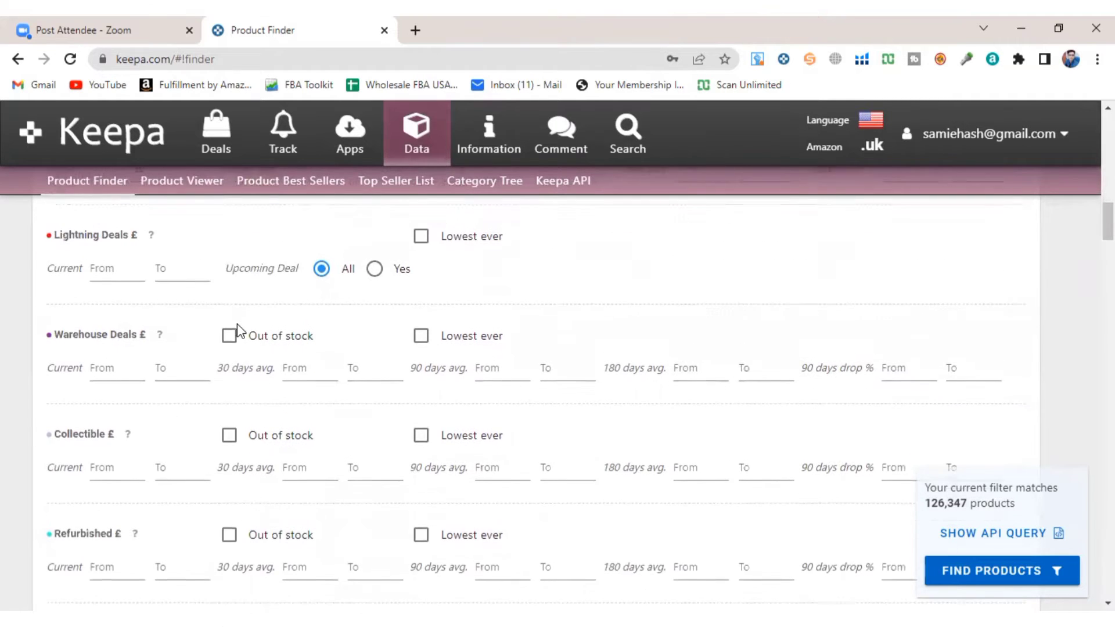
pyautogui.scroll(-4, 237, 329)
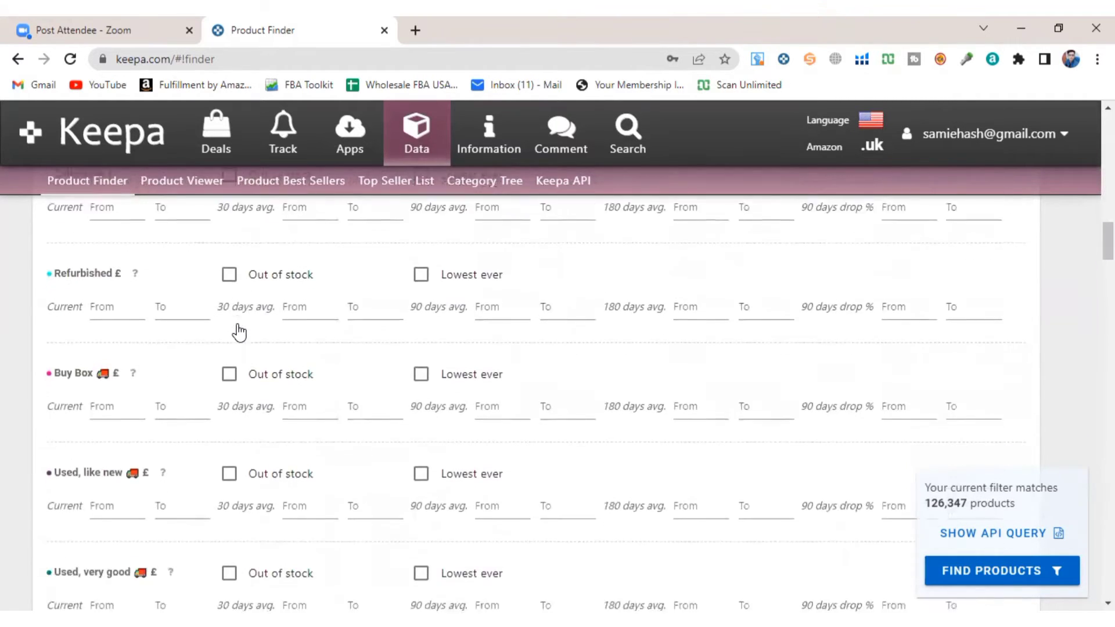
pyautogui.scroll(-1, 237, 323)
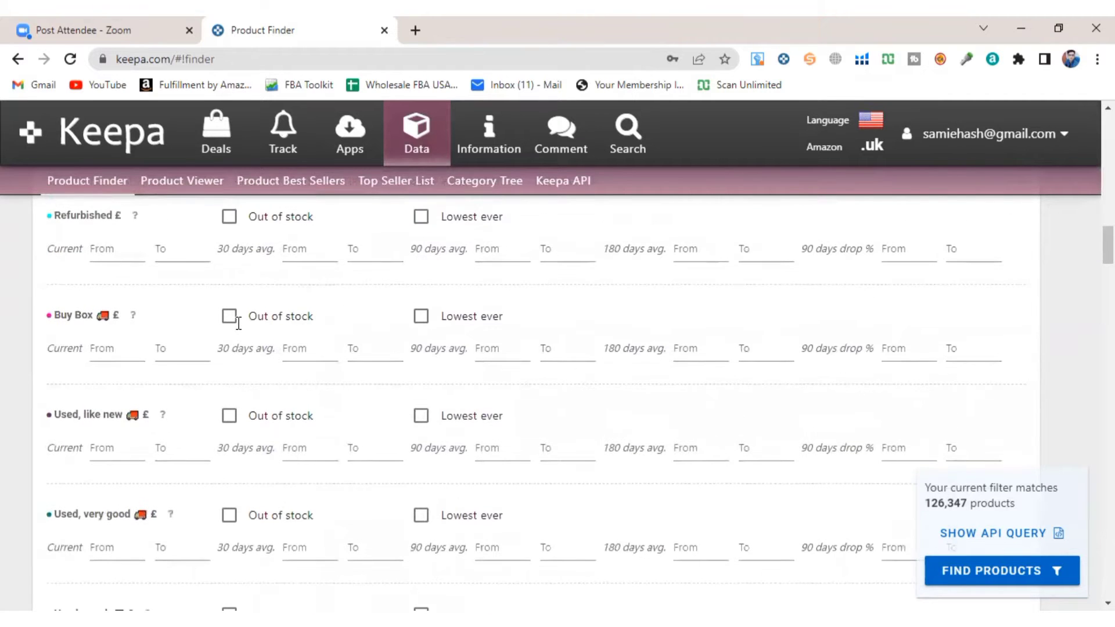
pyautogui.scroll(-1, 238, 333)
pyautogui.scroll(-2, 238, 332)
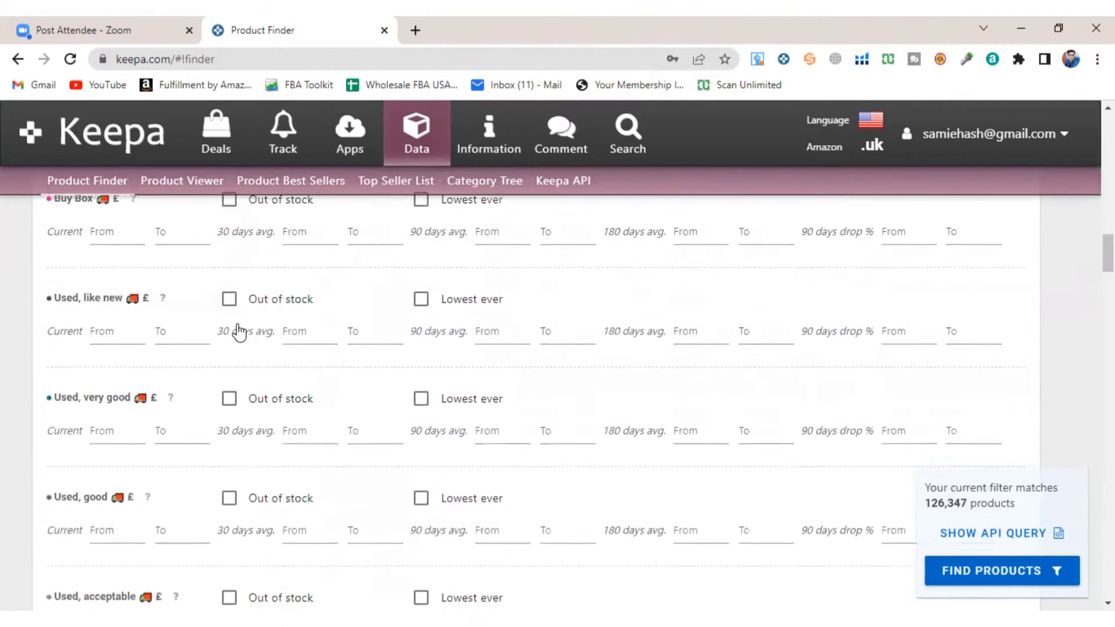
pyautogui.scroll(-7, 238, 332)
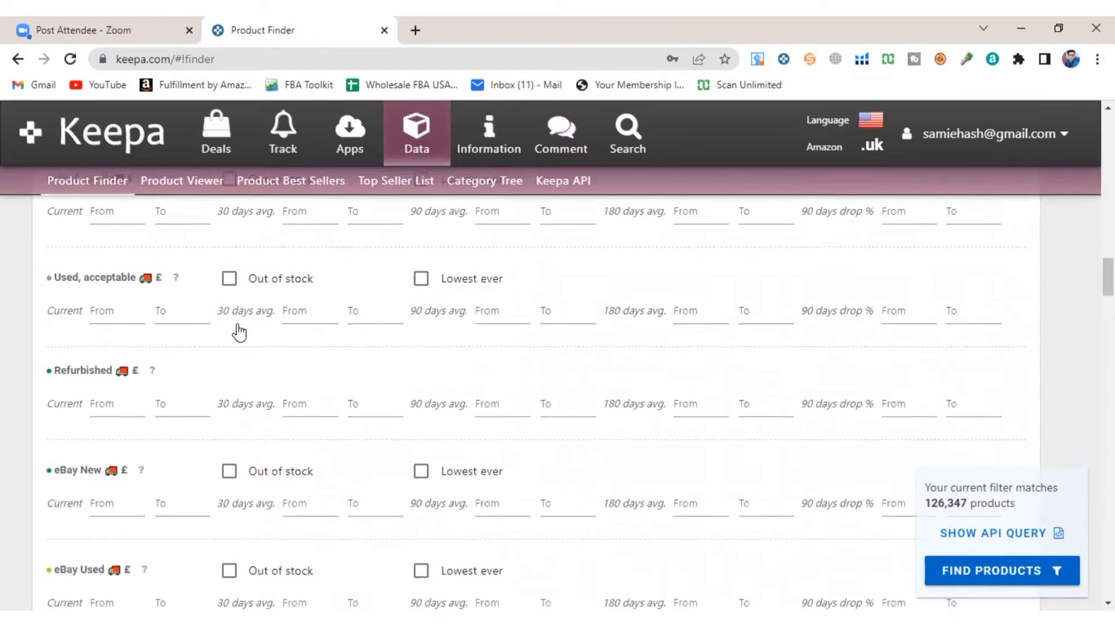
pyautogui.scroll(-4, 238, 332)
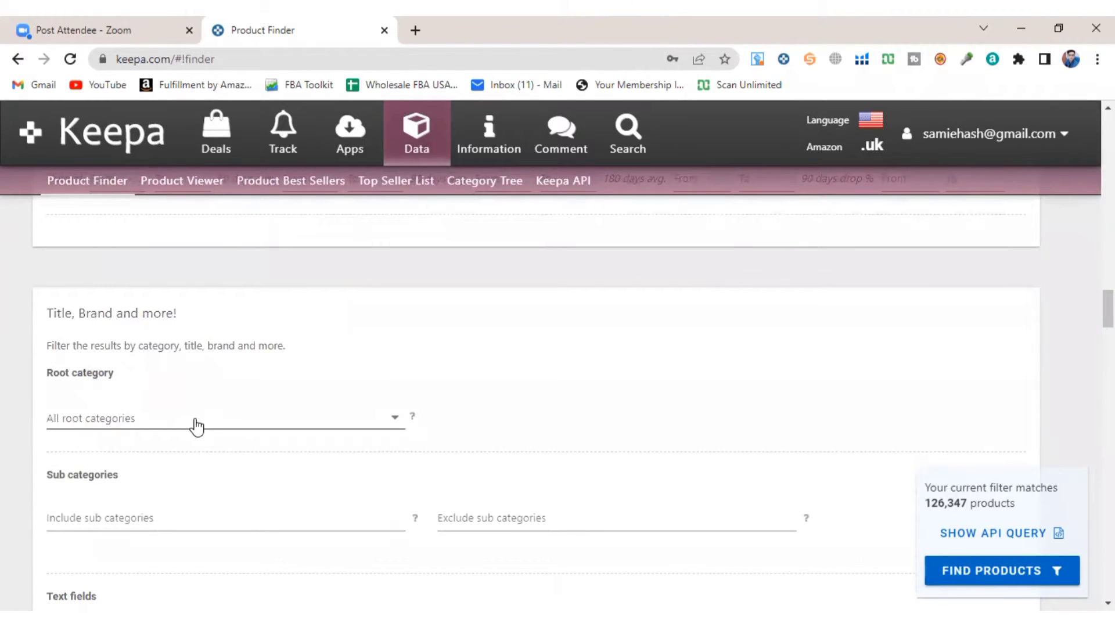
pyautogui.scroll(-2, 197, 427)
pyautogui.click(221, 319)
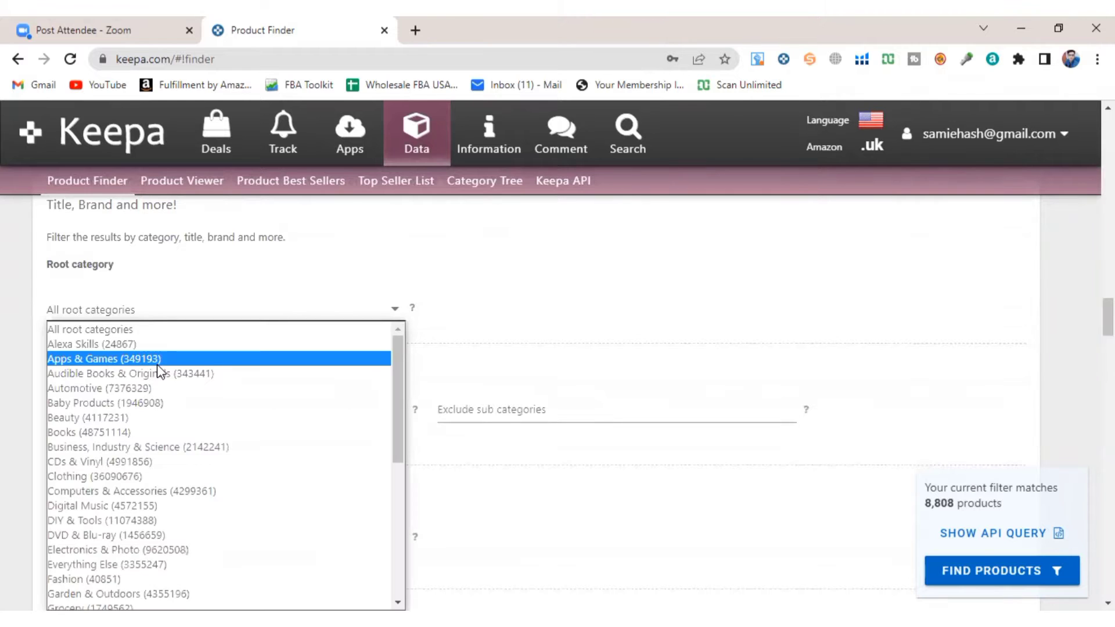
pyautogui.scroll(-10, 158, 365)
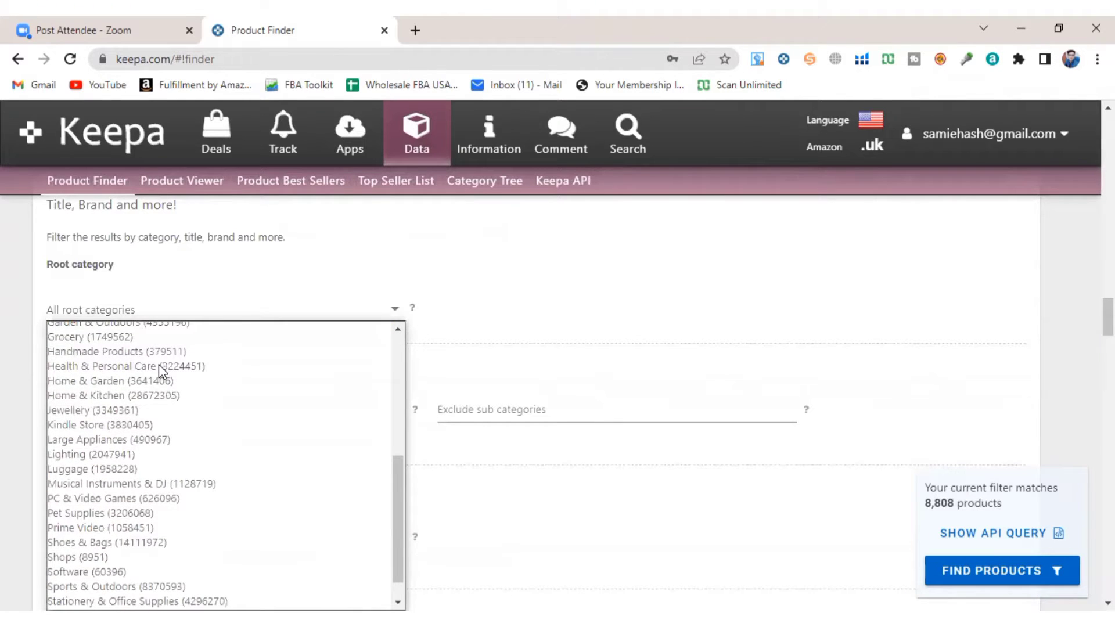
pyautogui.scroll(-1, 159, 365)
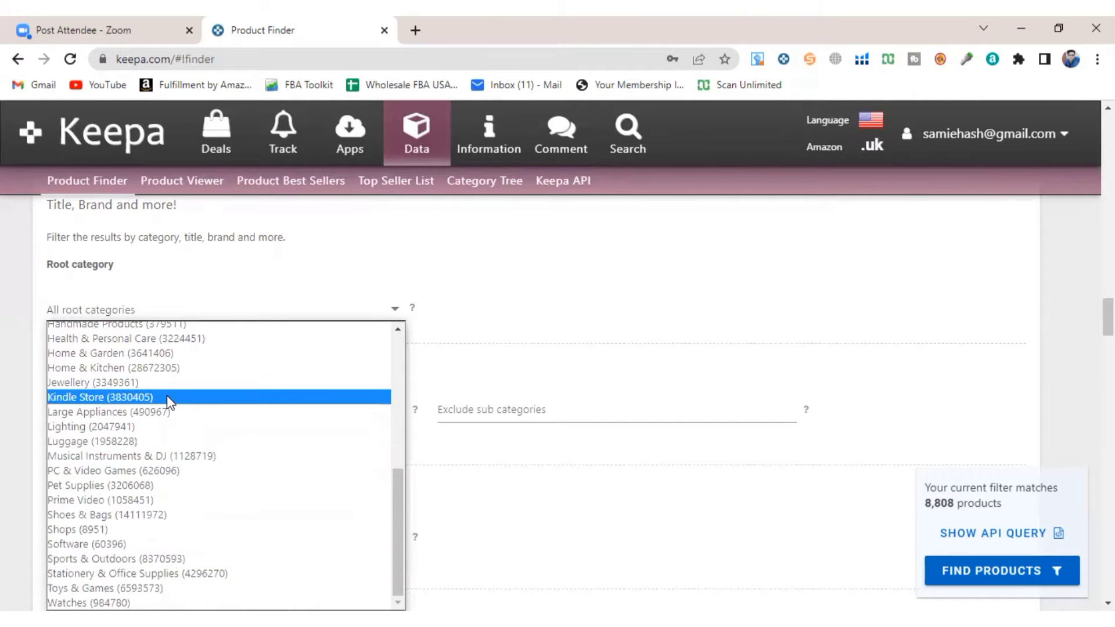
pyautogui.click(179, 353)
# Set the minimum current New Offer Count to 5.
pyautogui.scroll(-3, 241, 366)
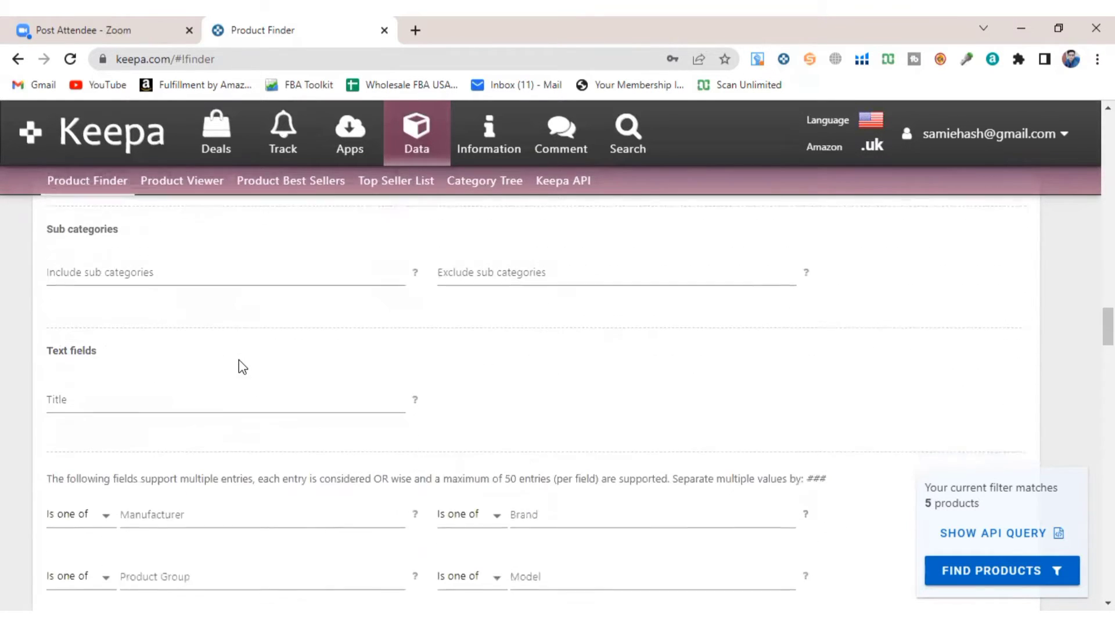
pyautogui.scroll(-8, 242, 367)
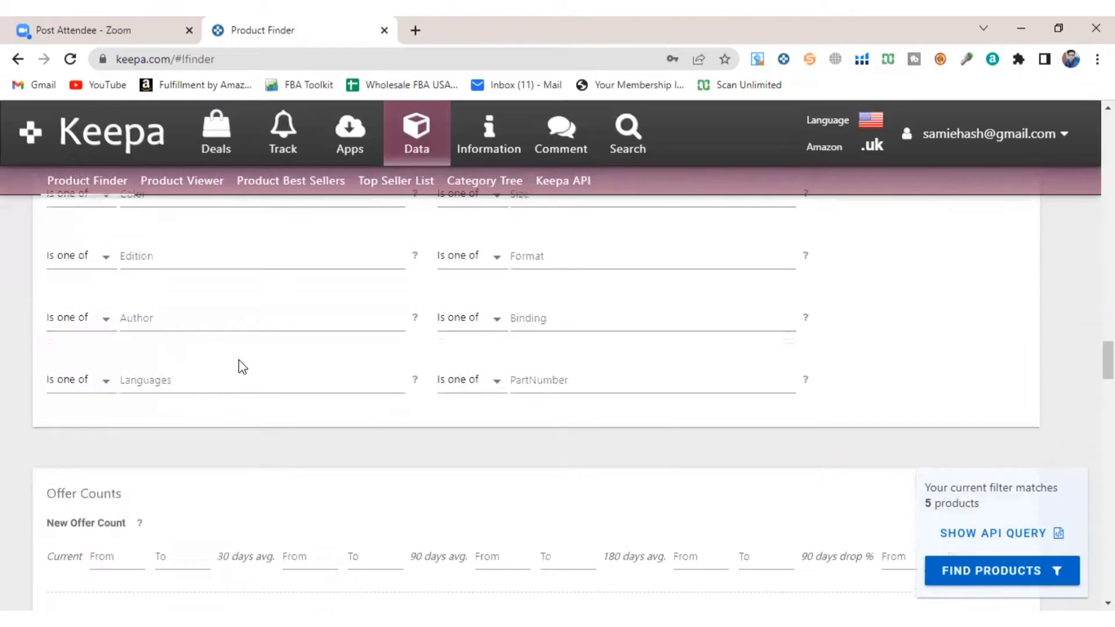
pyautogui.scroll(-3, 243, 366)
pyautogui.click(113, 355)
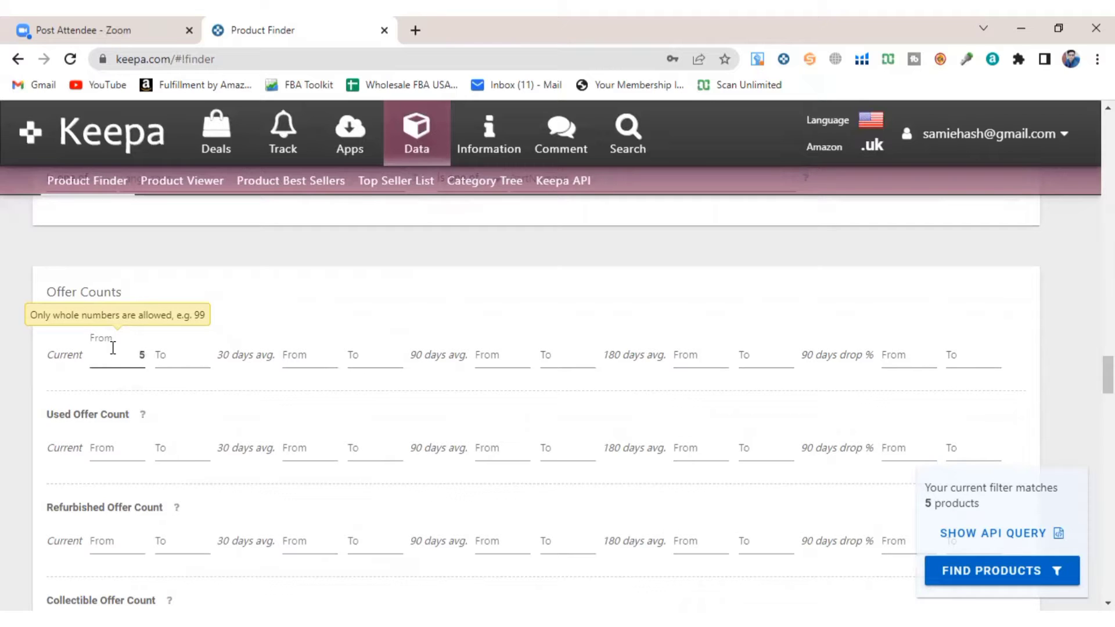
pyautogui.click(250, 314)
pyautogui.click(129, 354)
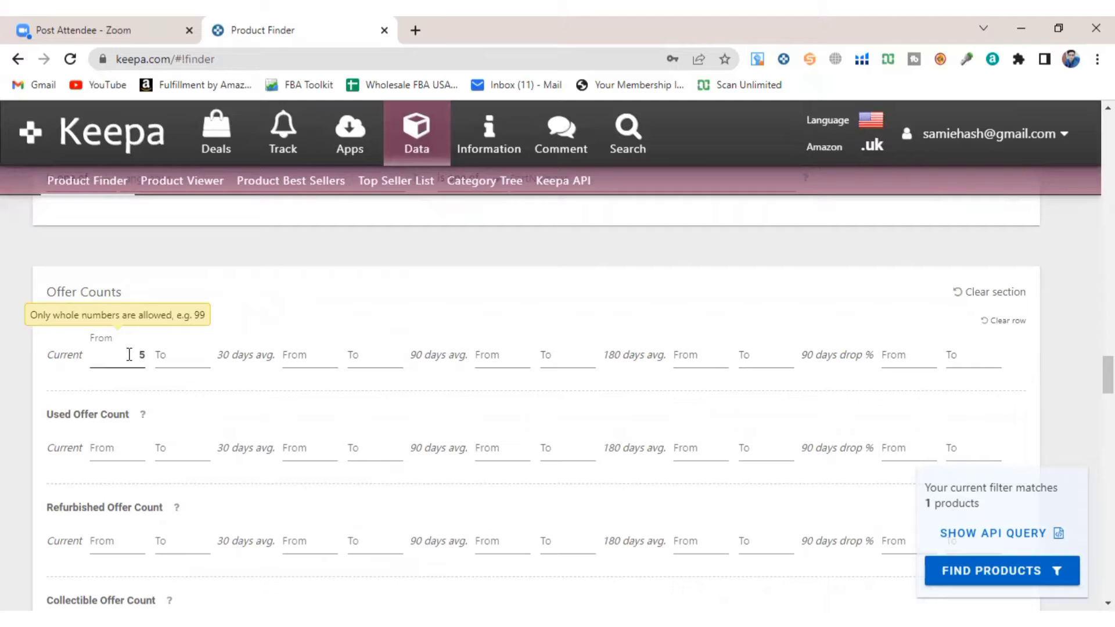
pyautogui.click(342, 320)
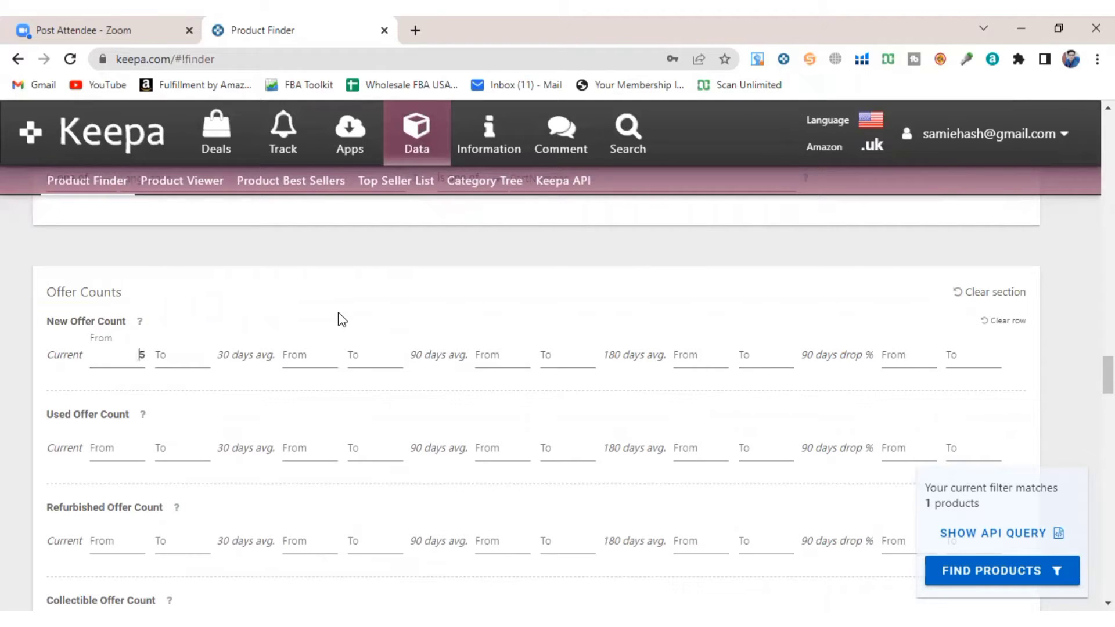
# Widen the sales rank filter by setting the upper limit of its 30-day average to 30000.
pyautogui.scroll(-4, 342, 319)
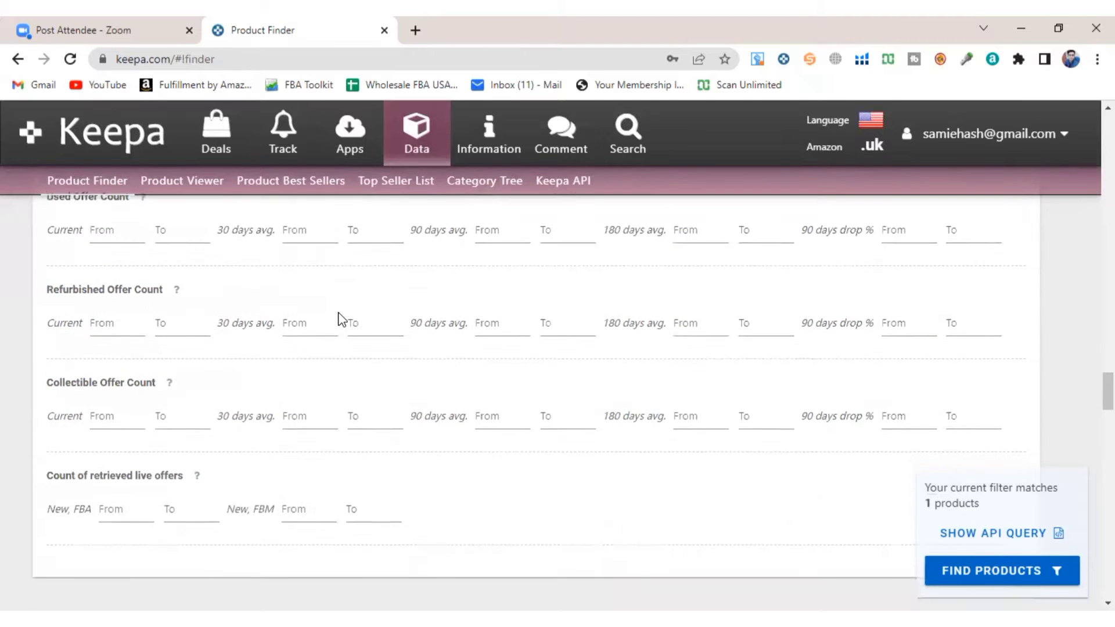
pyautogui.scroll(-8, 341, 319)
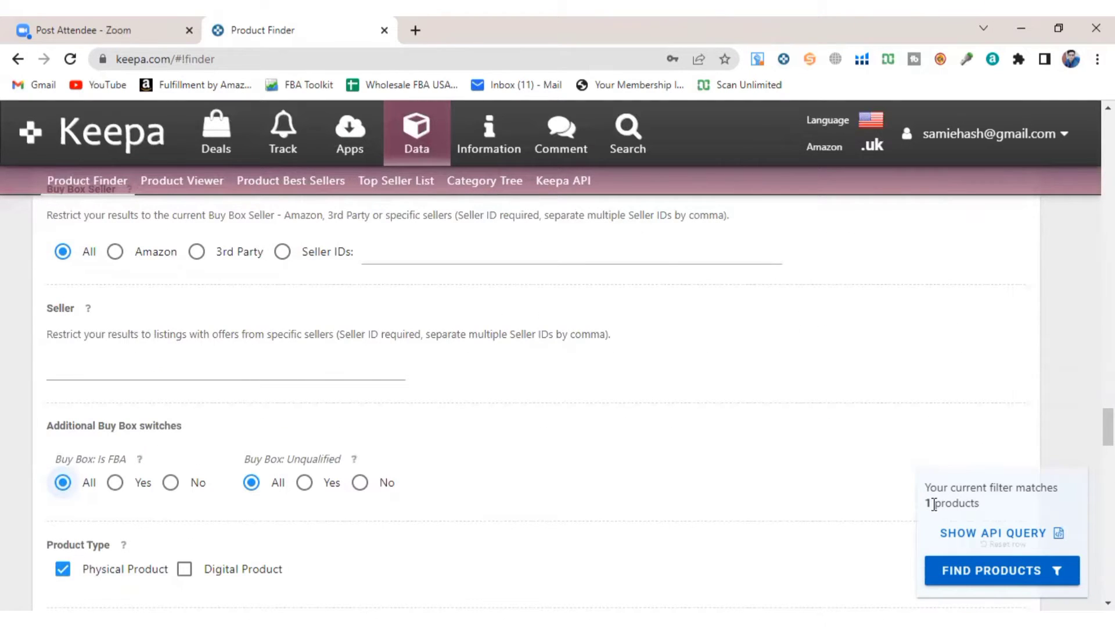
pyautogui.scroll(20, 714, 447)
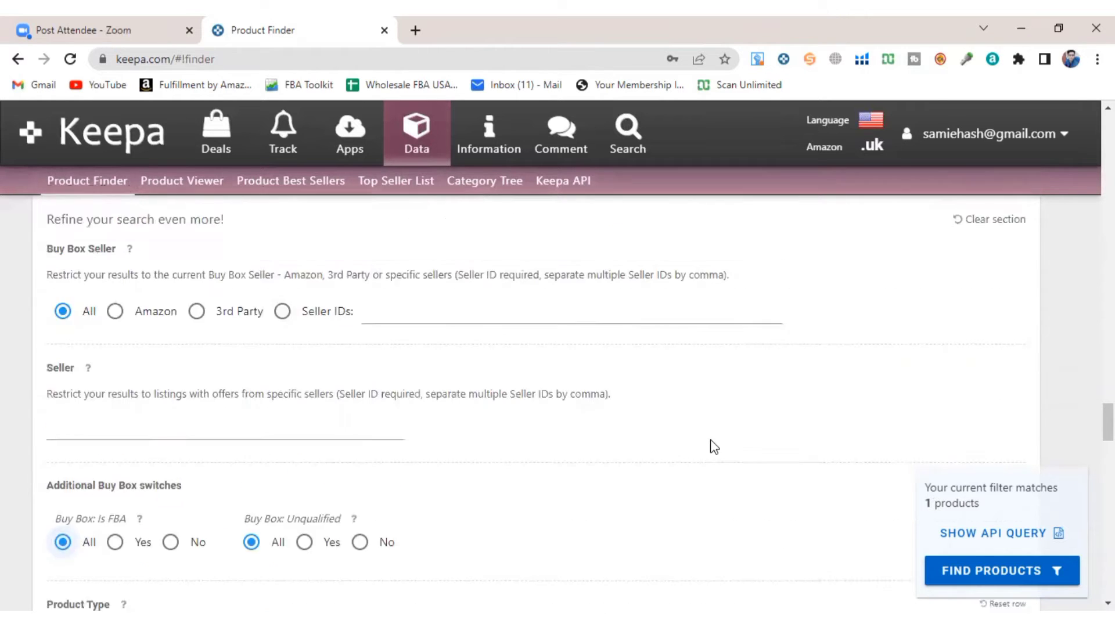
pyautogui.scroll(4, 661, 422)
pyautogui.scroll(-6, 601, 419)
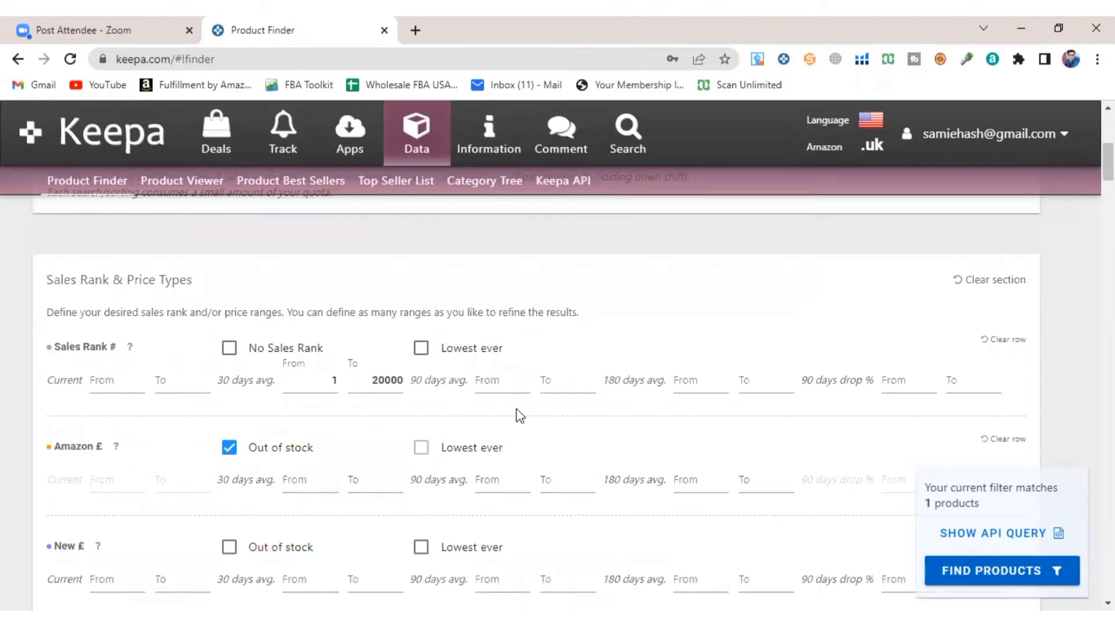
pyautogui.doubleClick(377, 381)
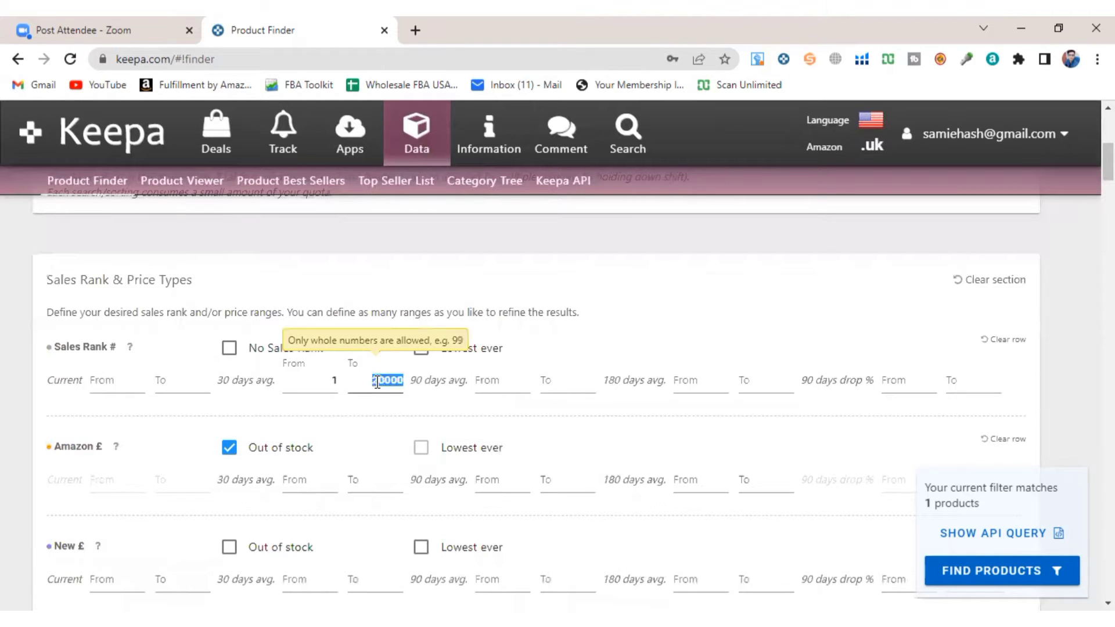
pyautogui.write('3000')
pyautogui.click(663, 289)
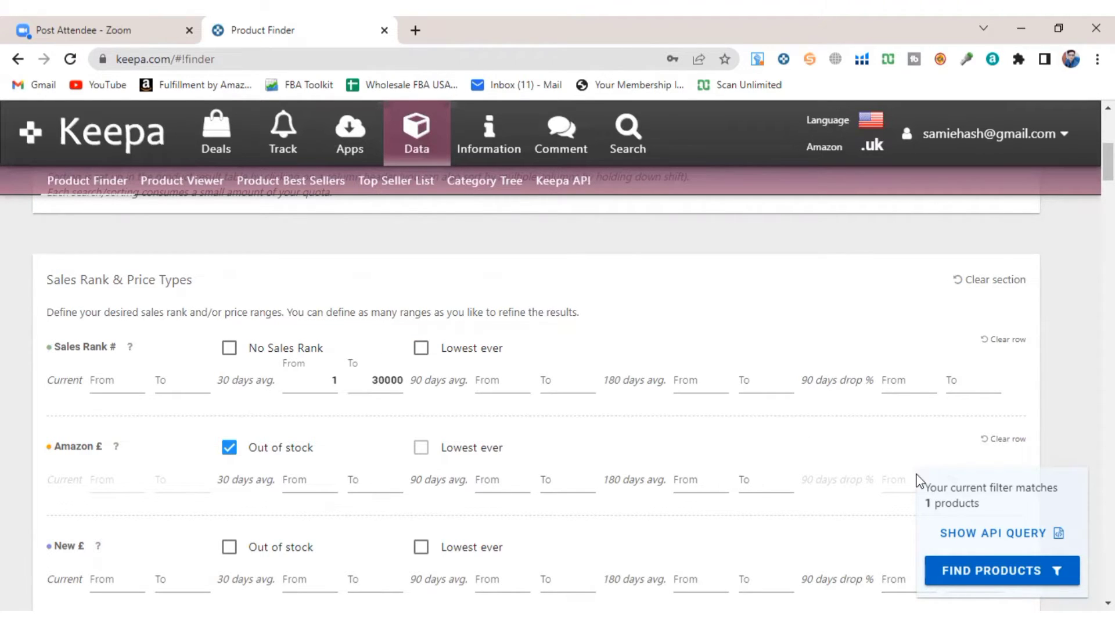
pyautogui.scroll(-20, 603, 393)
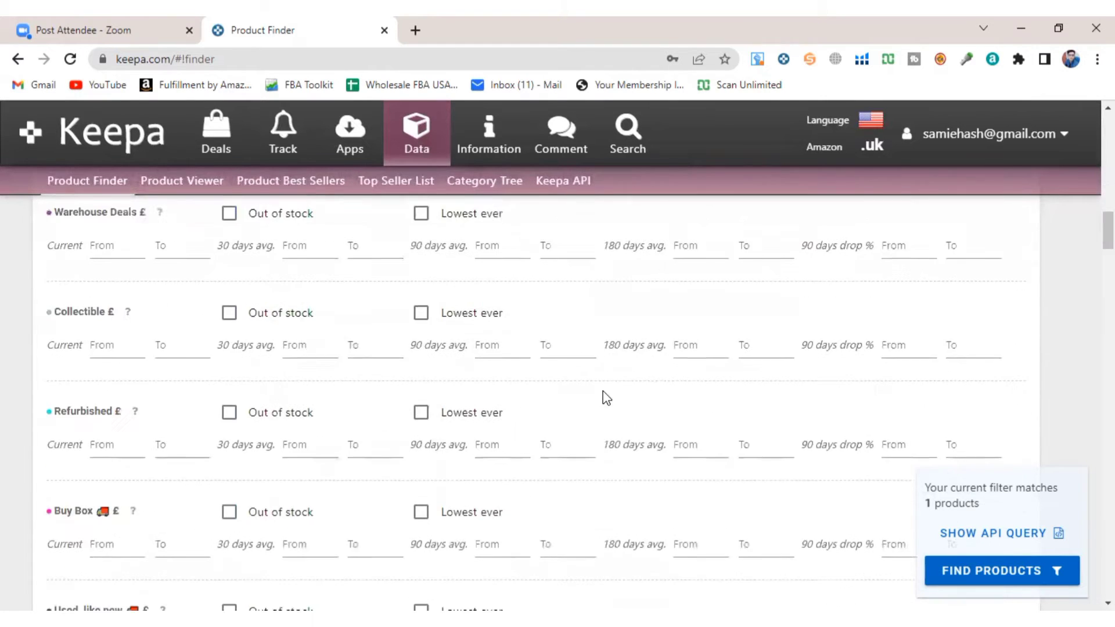
# Change the root category filter to Home & Kitchen.
pyautogui.scroll(-6, 603, 393)
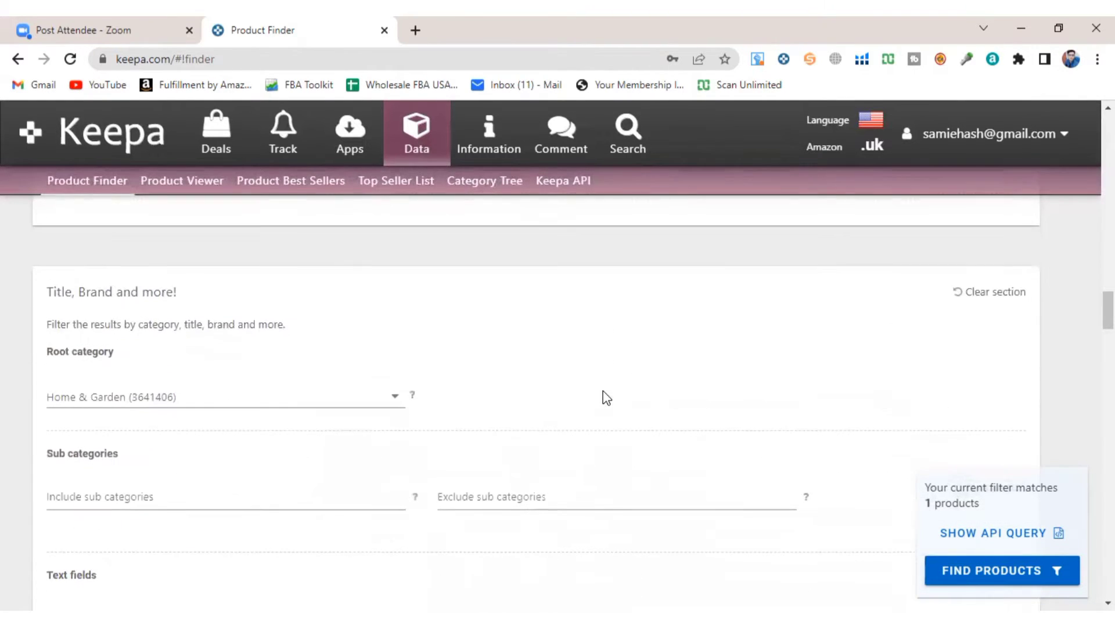
pyautogui.click(363, 408)
pyautogui.scroll(-5, 219, 360)
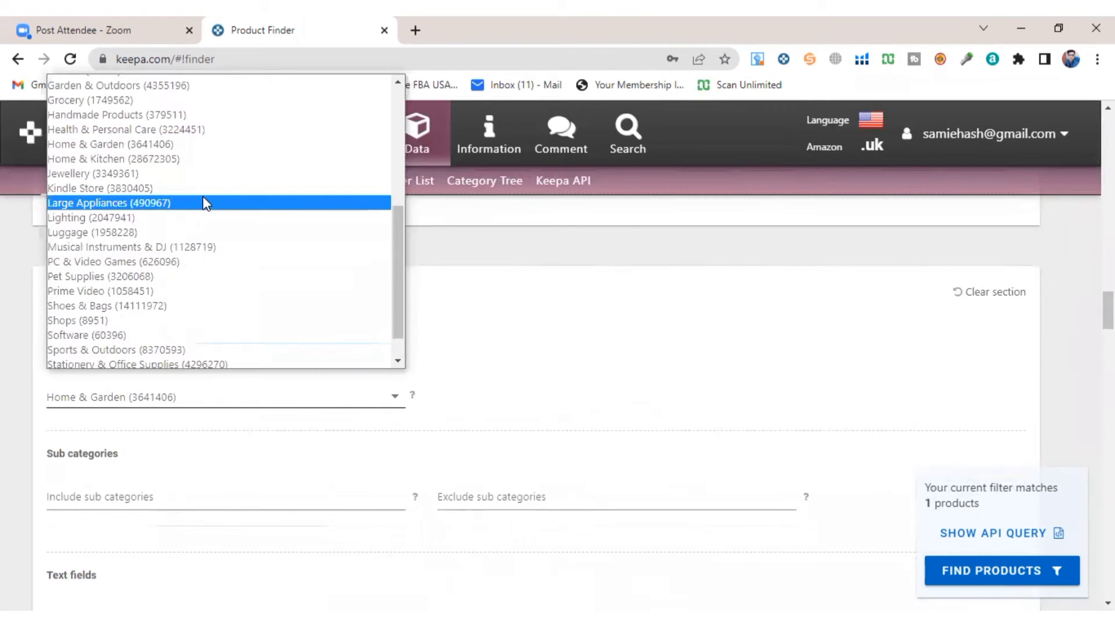
pyautogui.click(209, 159)
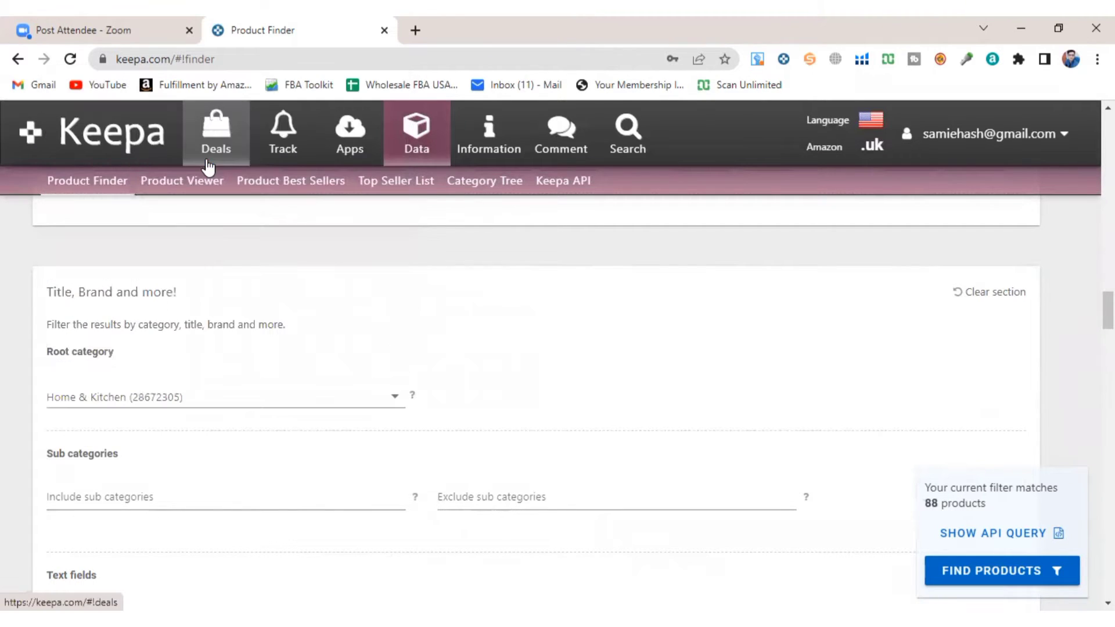
pyautogui.doubleClick(933, 504)
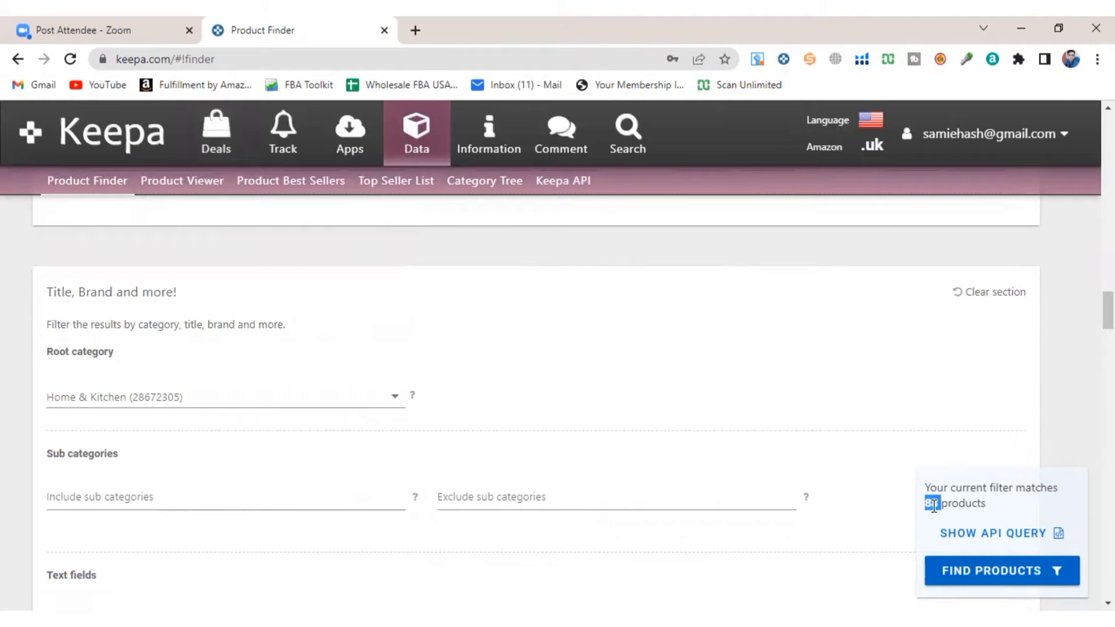
# Restrict the filter to products whose Buy Box is not FBA by setting Buy Box: Is FBA to No.
pyautogui.scroll(-3, 402, 431)
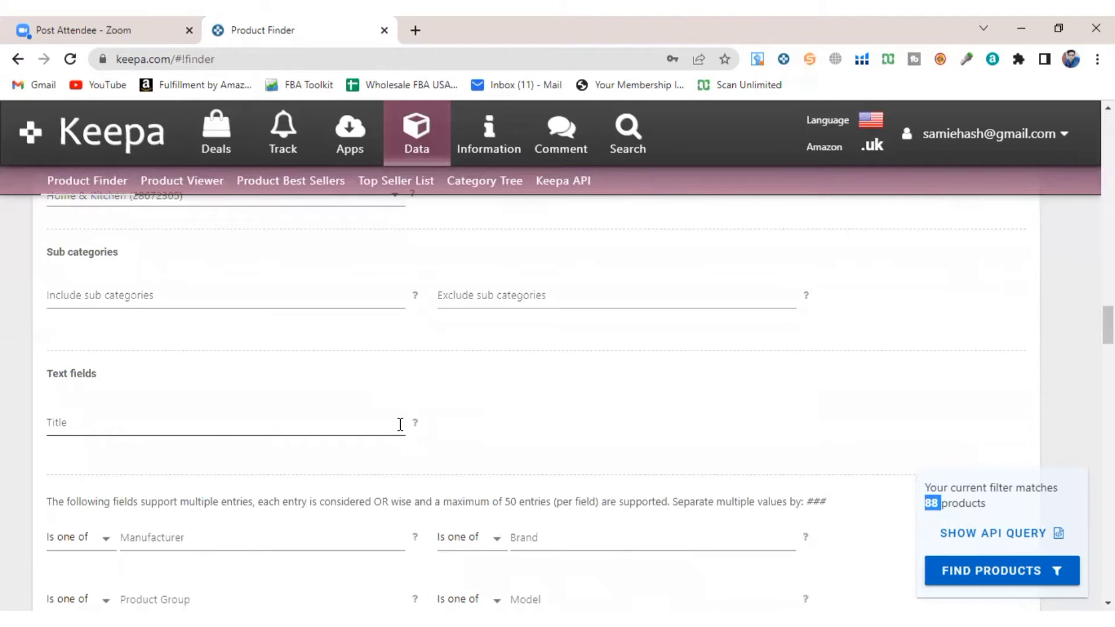
pyautogui.scroll(-2, 400, 425)
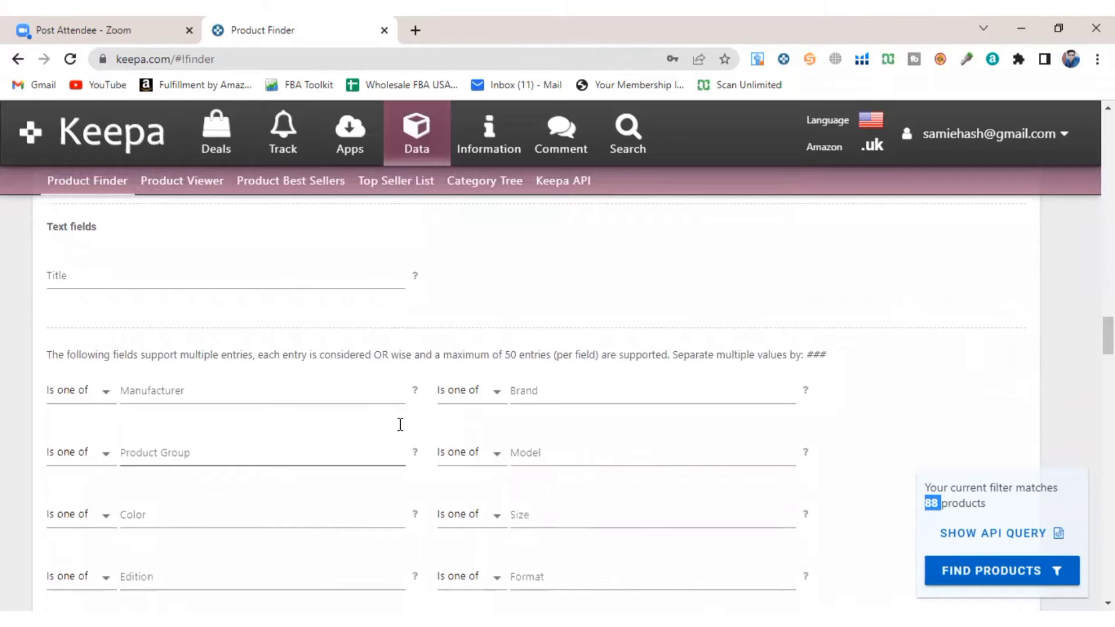
pyautogui.scroll(-10, 400, 425)
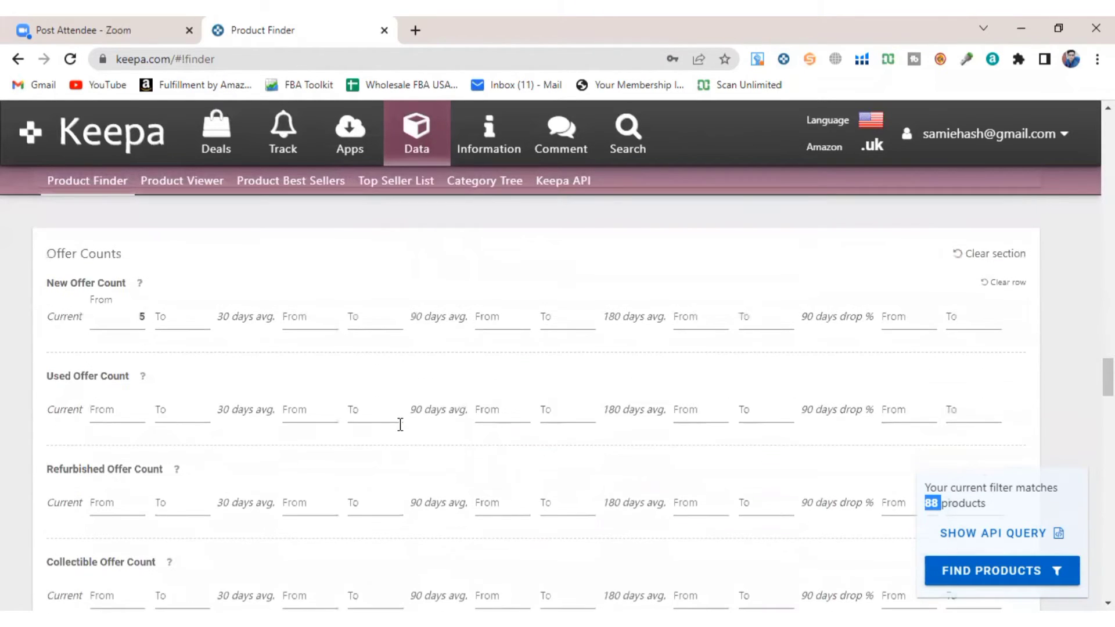
pyautogui.scroll(-11, 400, 425)
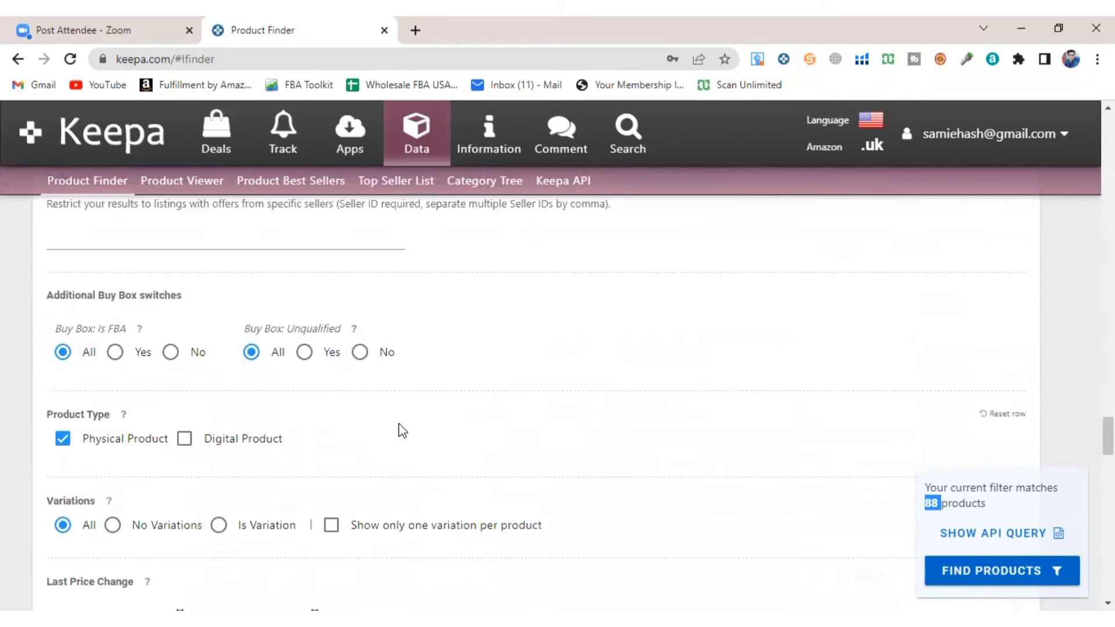
pyautogui.scroll(-1, 403, 431)
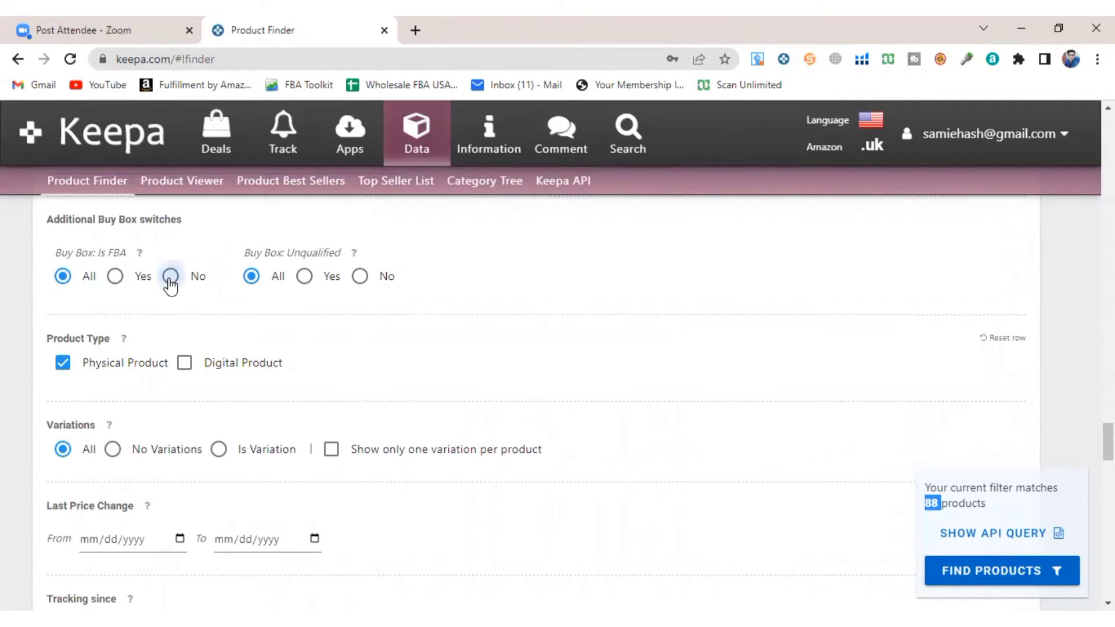
pyautogui.click(169, 279)
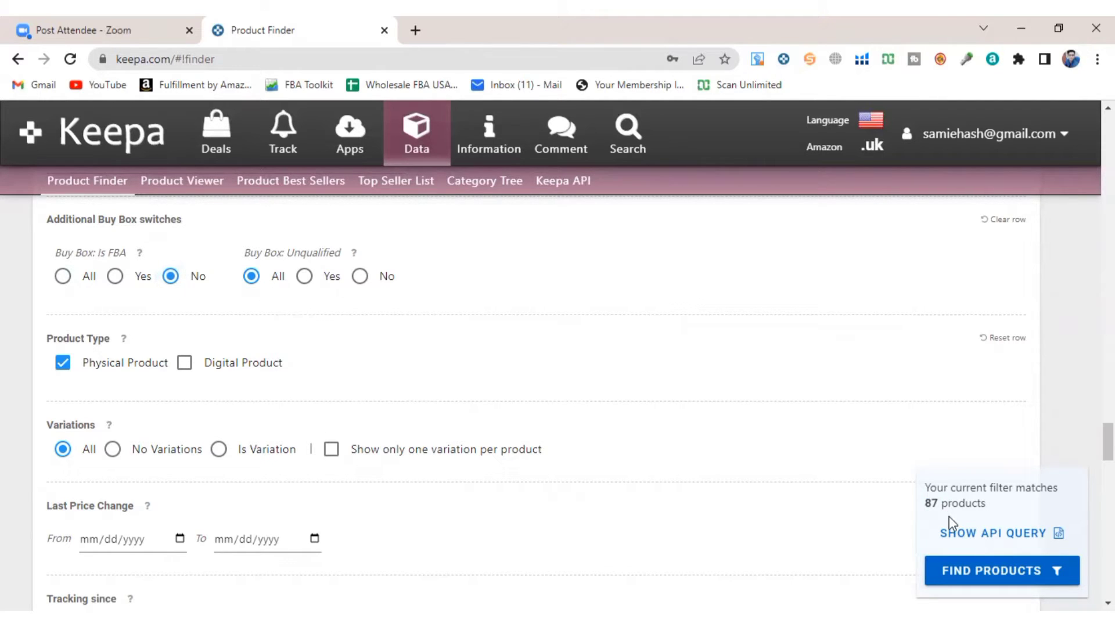
# Tighten the sales rank filter by setting the upper limit of its 30-day average to 20000.
pyautogui.scroll(-4, 736, 465)
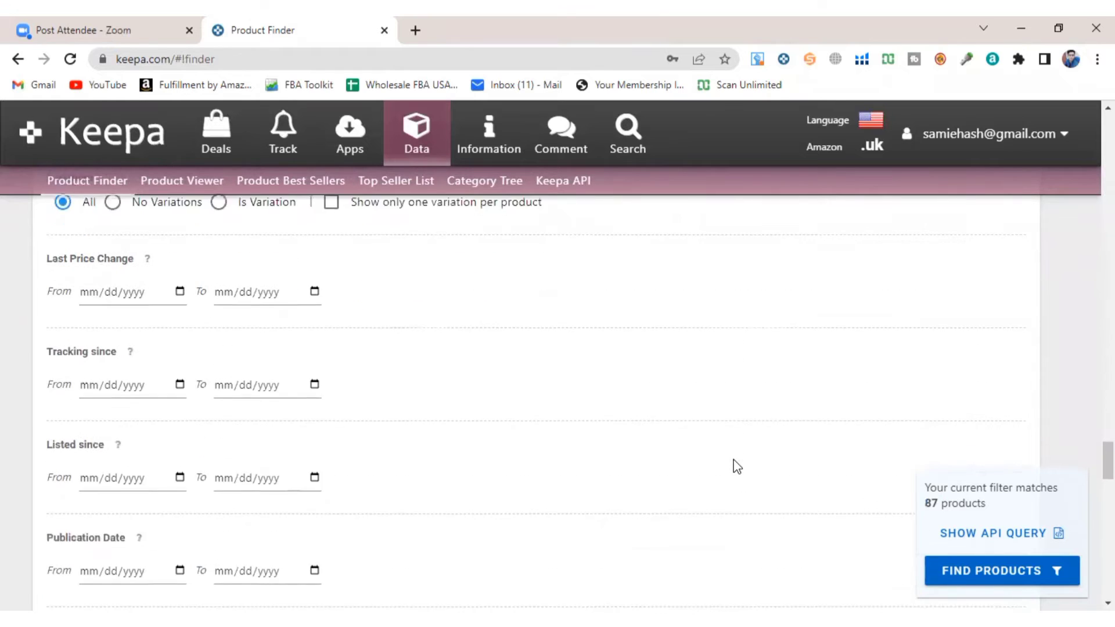
pyautogui.scroll(15, 735, 465)
pyautogui.scroll(-5, 485, 440)
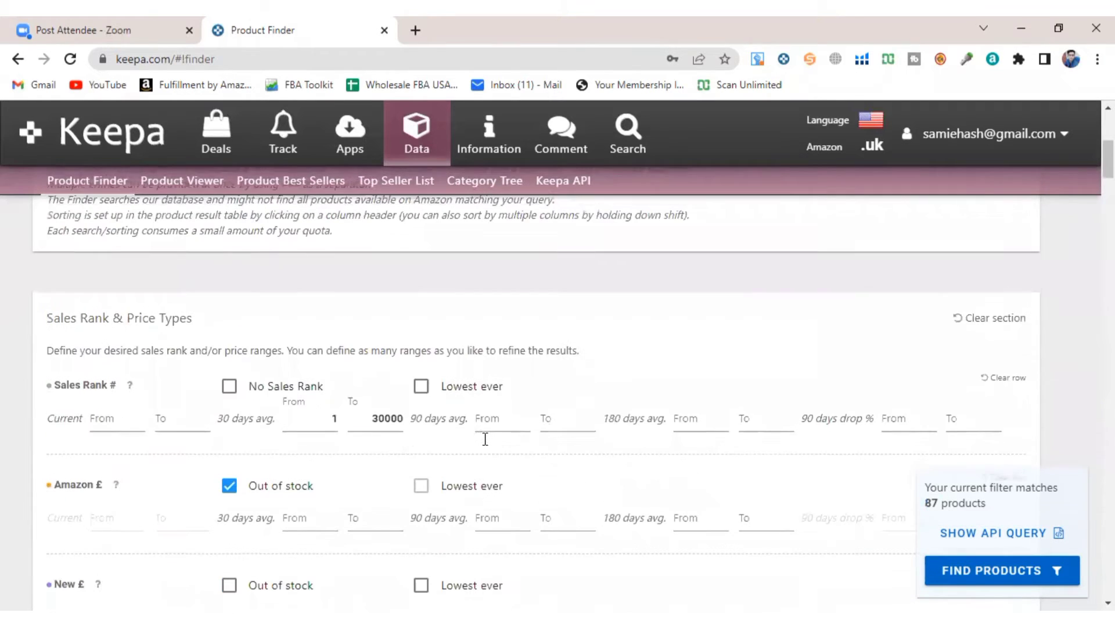
pyautogui.doubleClick(397, 416)
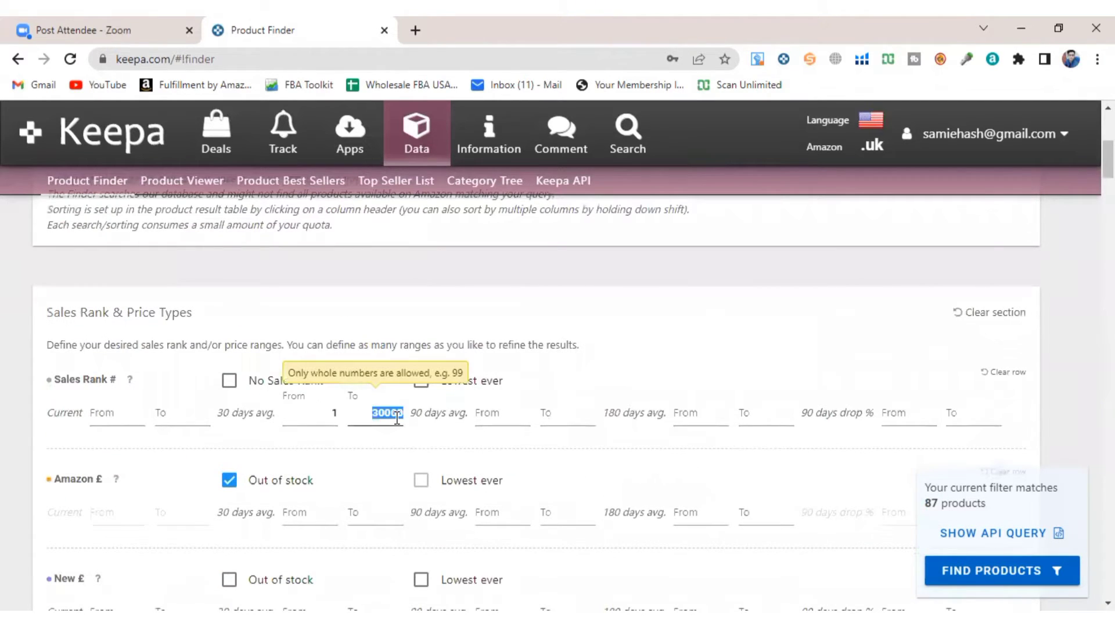
pyautogui.write('20000')
pyautogui.click(547, 345)
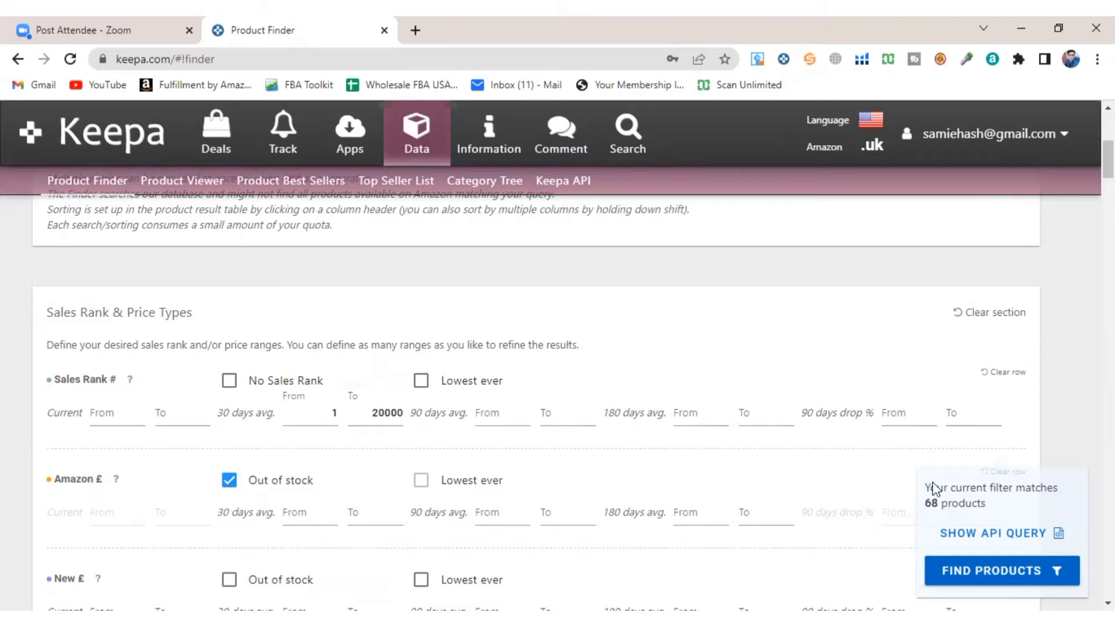
pyautogui.click(749, 505)
# Review the remaining filter sections and run the product search with the current filters.
pyautogui.scroll(-4, 748, 497)
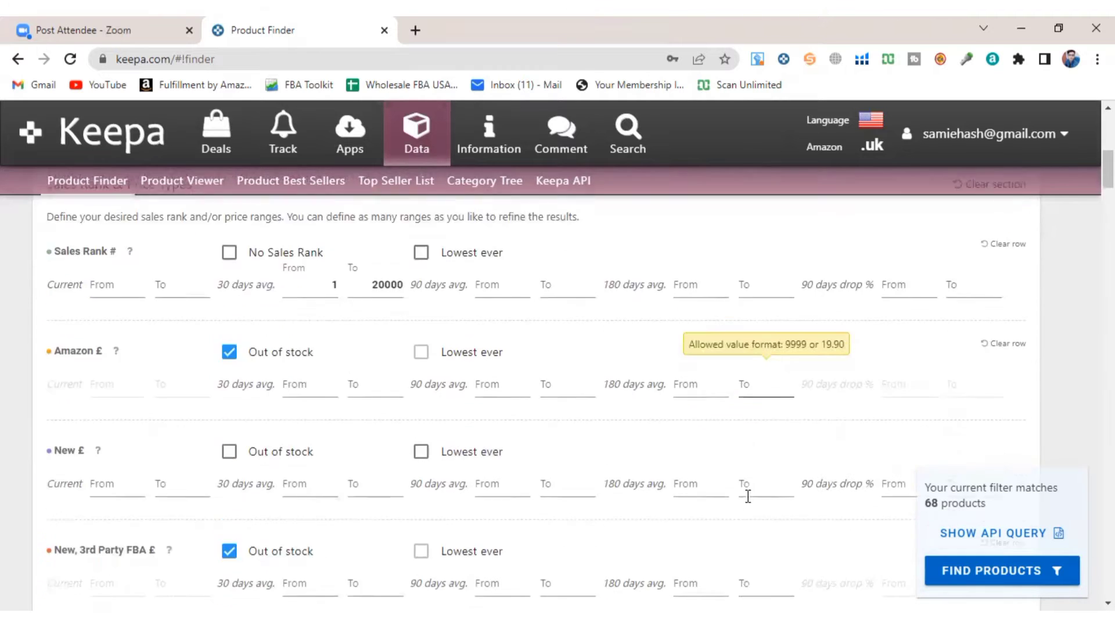
pyautogui.scroll(-20, 748, 496)
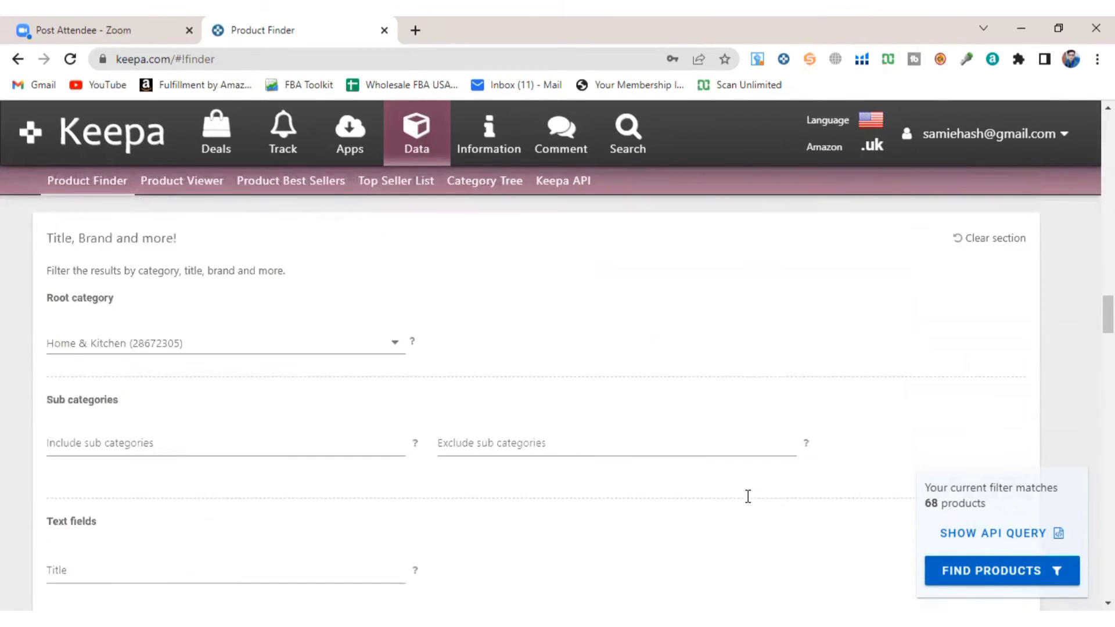
pyautogui.scroll(-5, 748, 500)
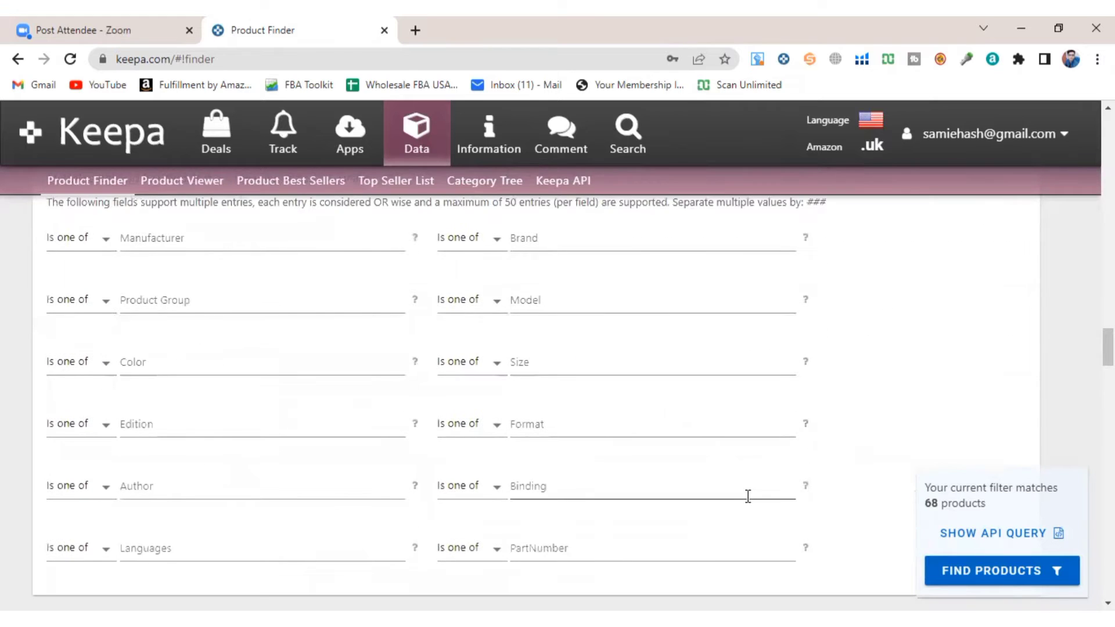
pyautogui.scroll(-10, 749, 497)
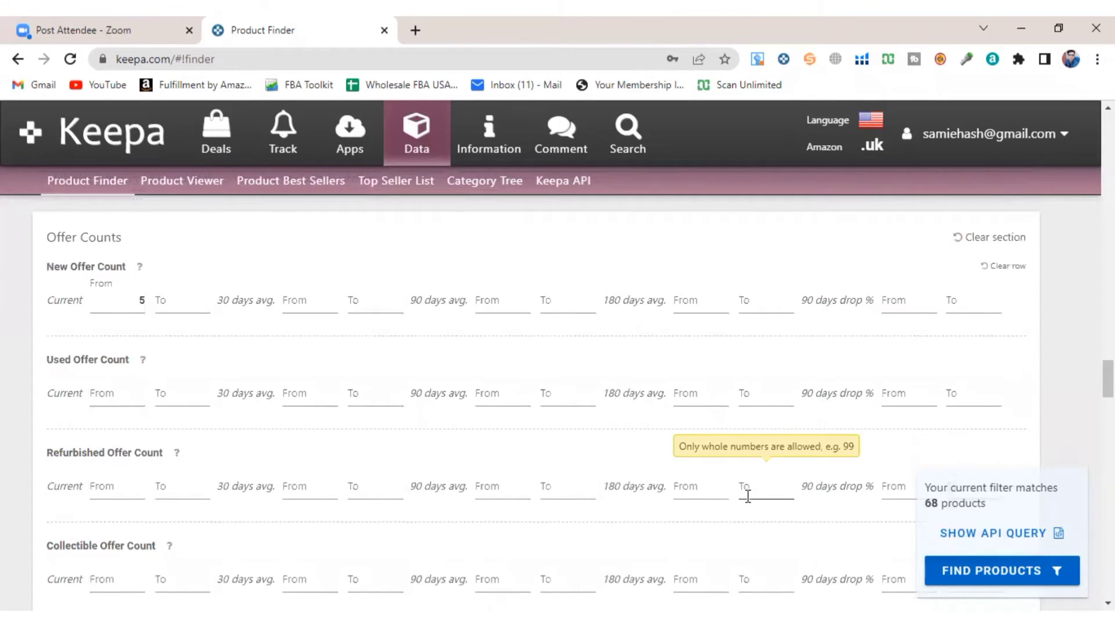
pyautogui.scroll(-10, 433, 466)
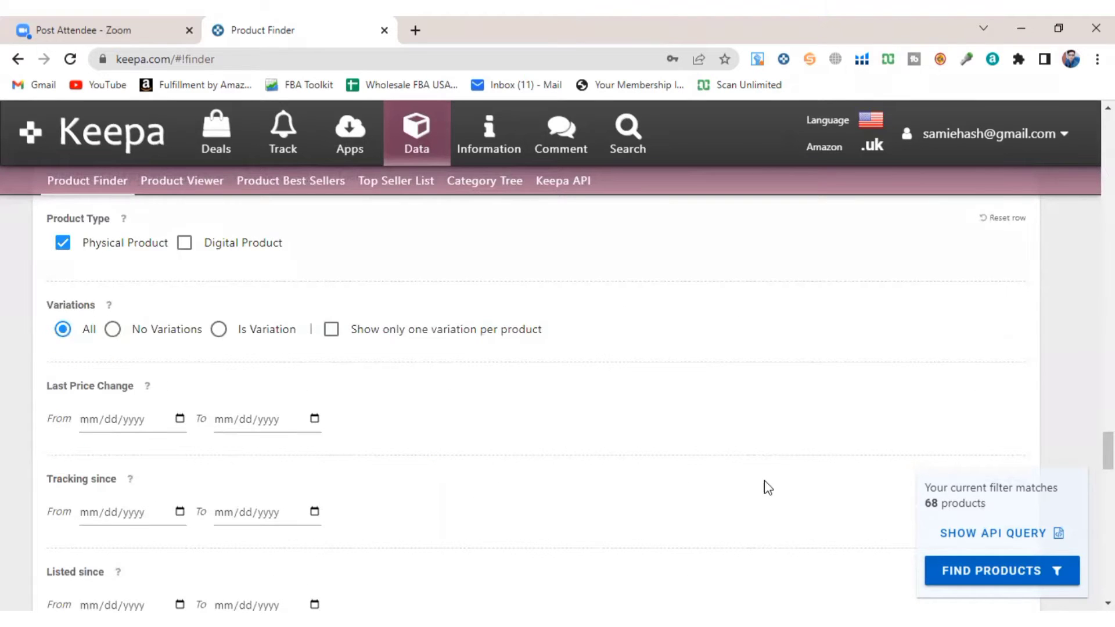
pyautogui.click(998, 575)
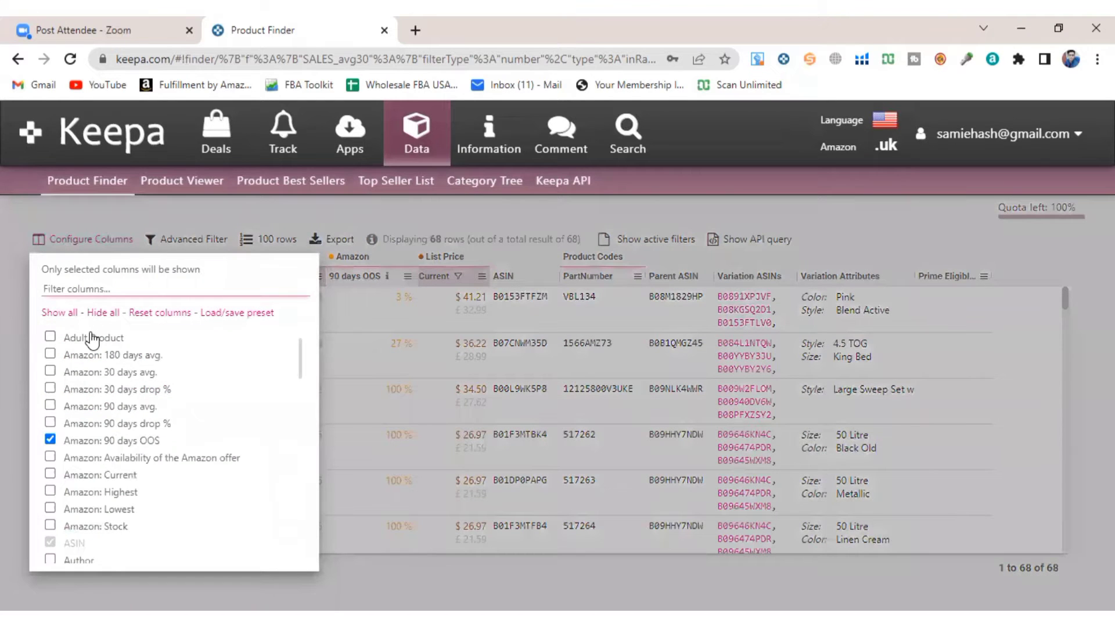
# Add the Image column to the product results table through the column configuration.
pyautogui.scroll(-9, 90, 334)
pyautogui.scroll(4, 91, 337)
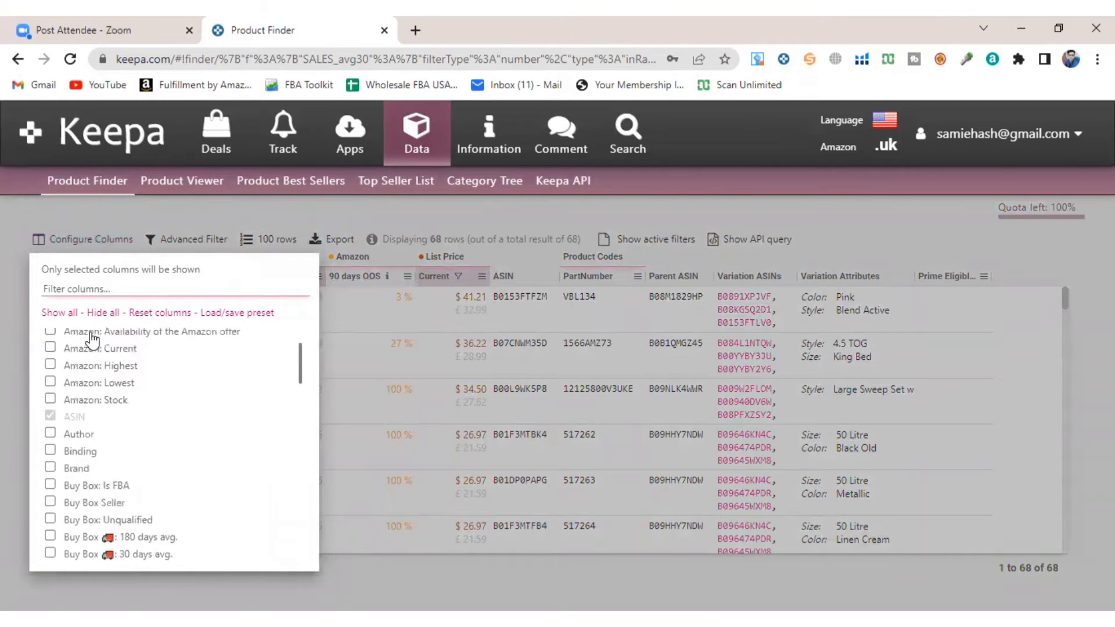
pyautogui.scroll(-15, 72, 430)
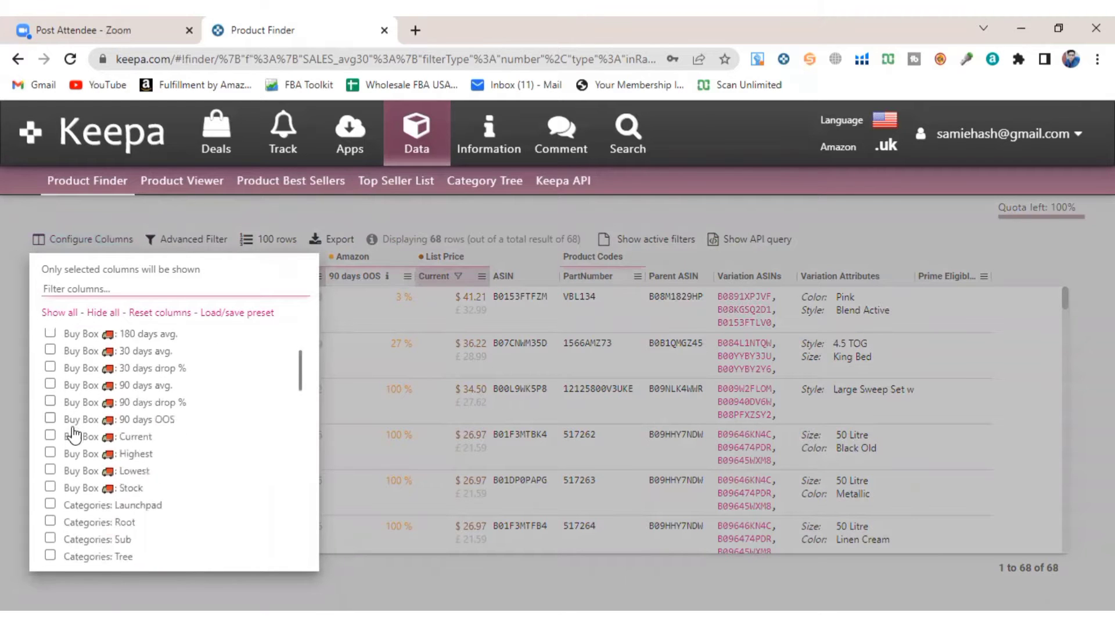
pyautogui.scroll(-15, 72, 435)
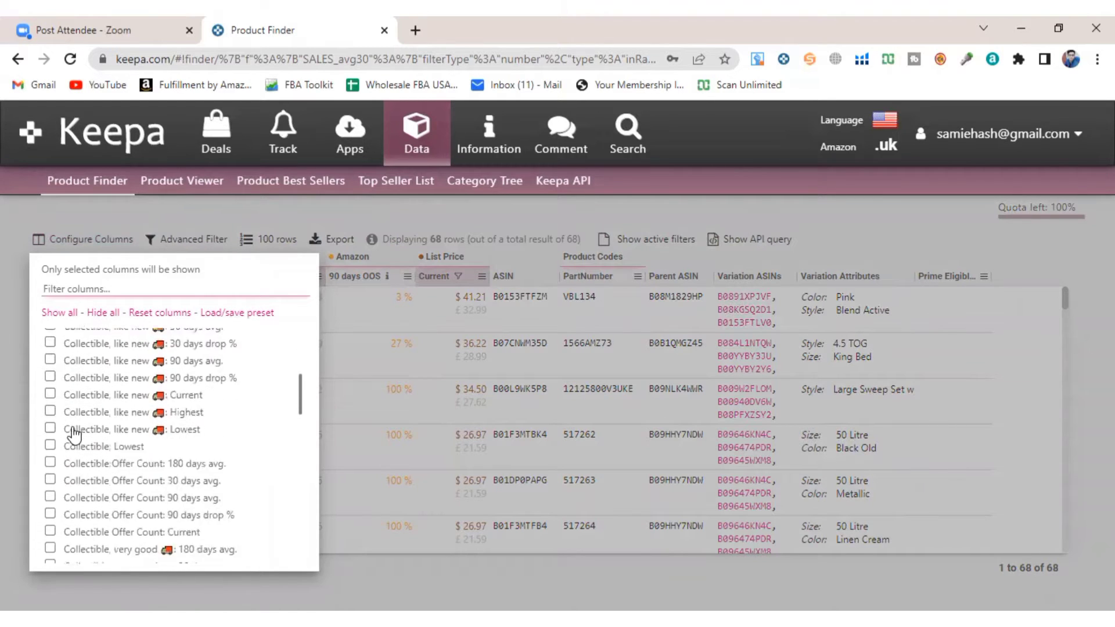
pyautogui.scroll(-10, 72, 435)
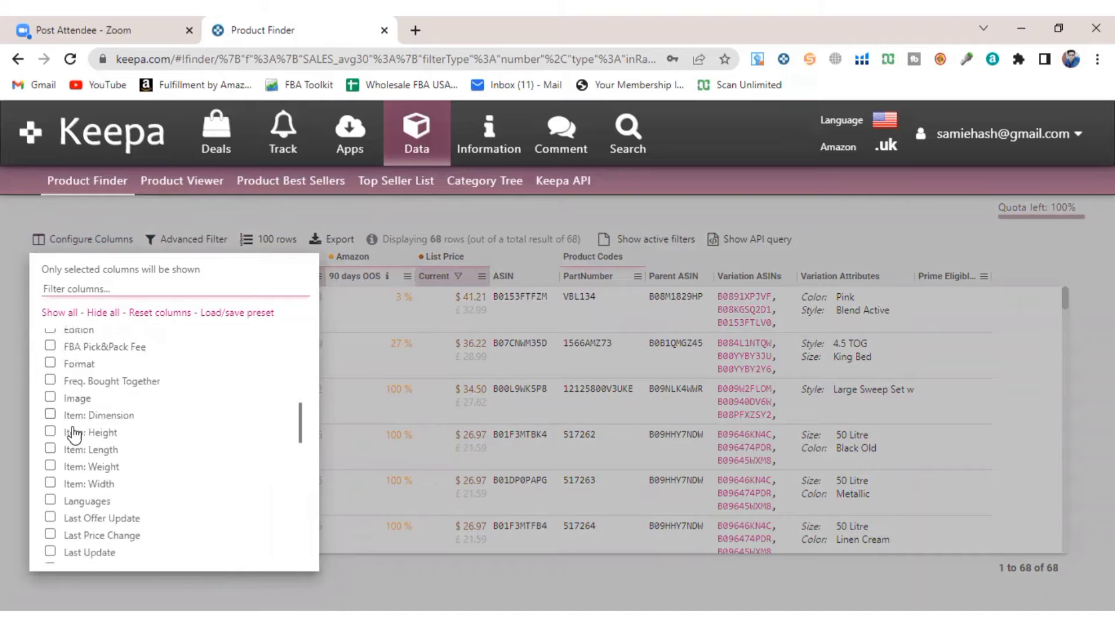
pyautogui.scroll(8, 73, 433)
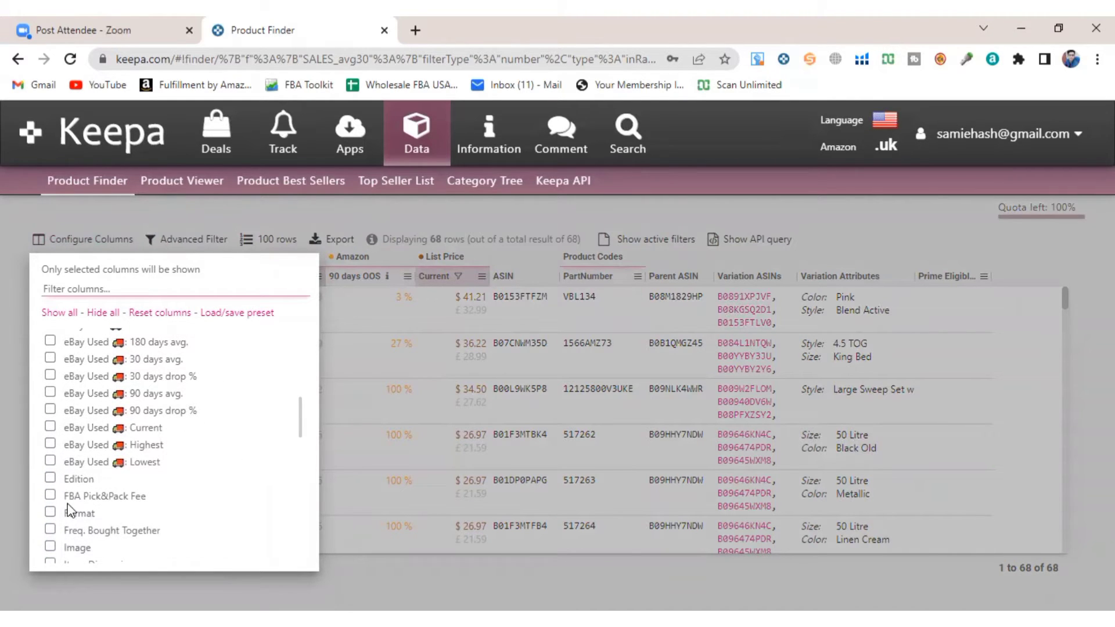
pyautogui.click(50, 546)
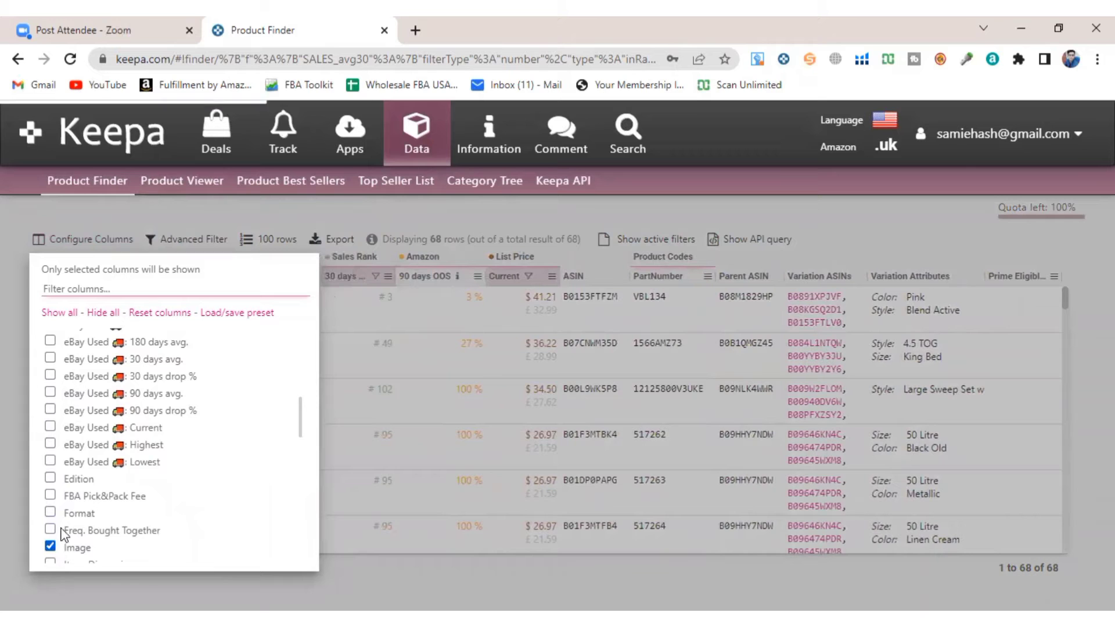
pyautogui.click(388, 224)
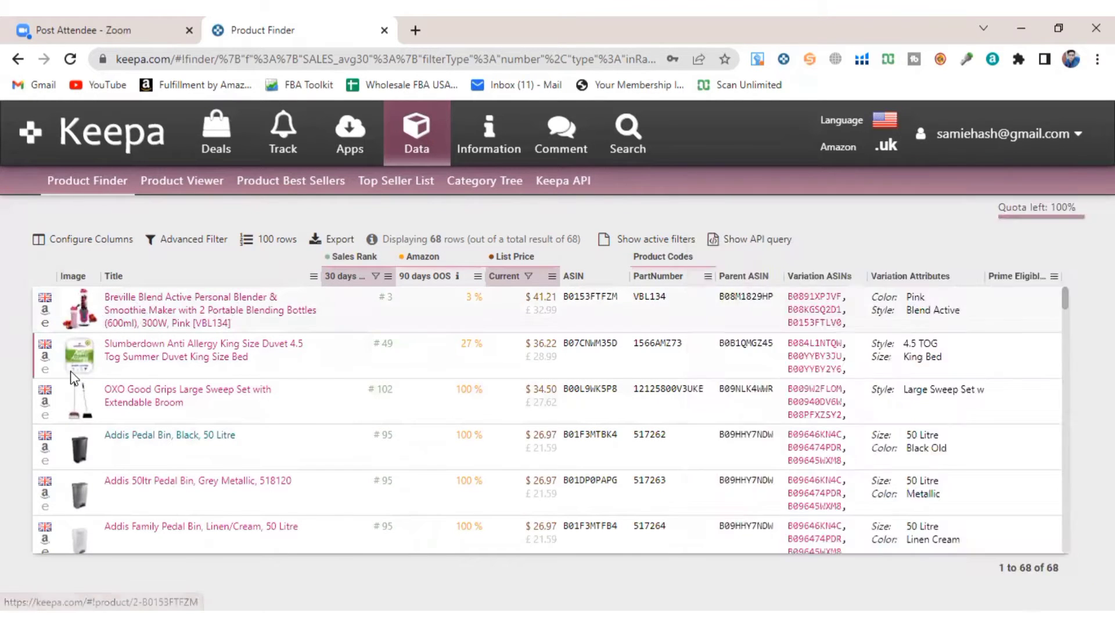
# Browse the product results and examine the enlarged product images alongside their titles, sales ranks and prices.
pyautogui.scroll(-5, 72, 378)
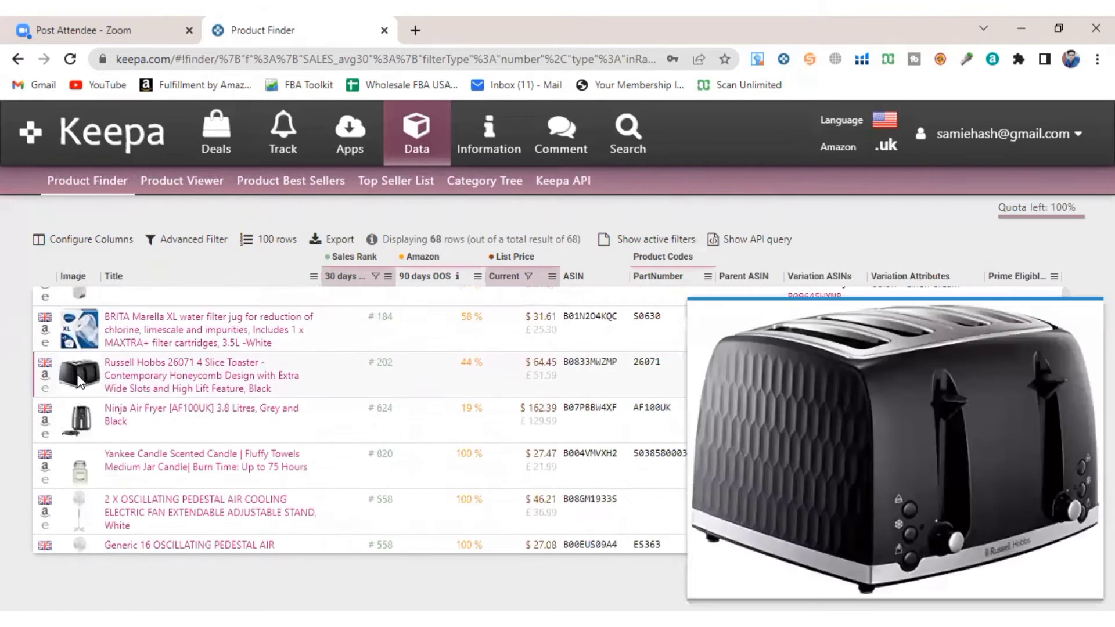
pyautogui.scroll(-2, 79, 383)
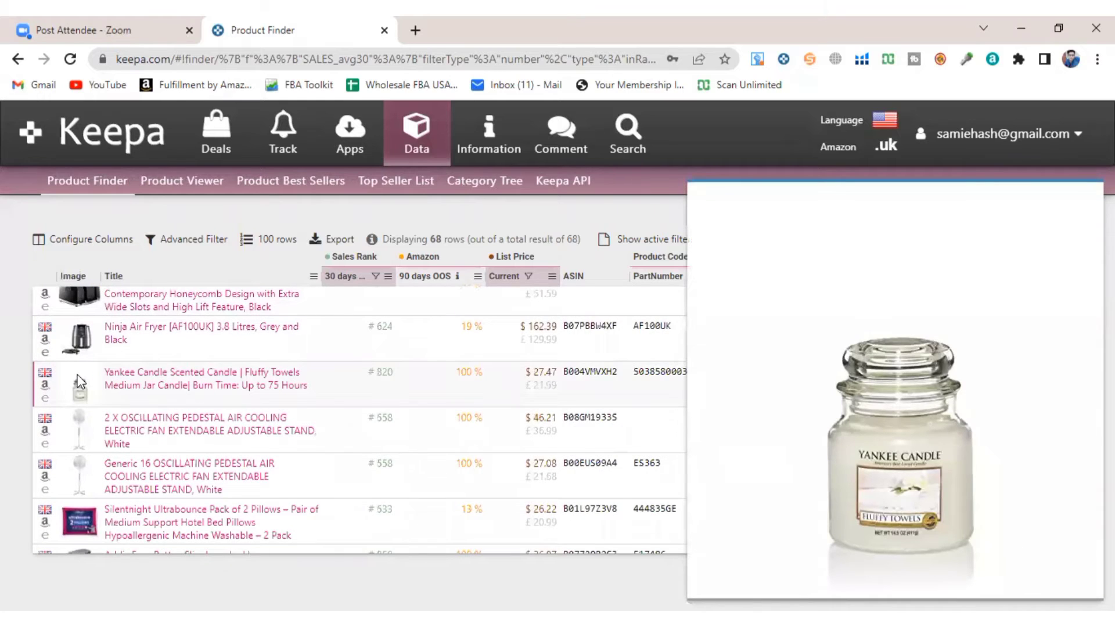
pyautogui.scroll(-1, 79, 383)
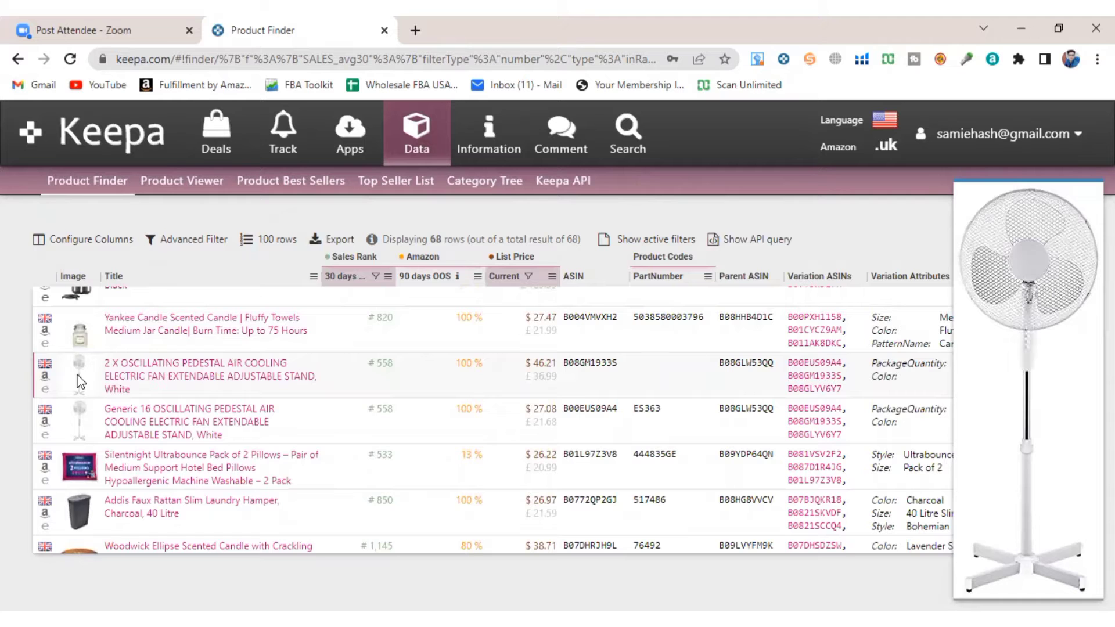
pyautogui.scroll(-2, 79, 380)
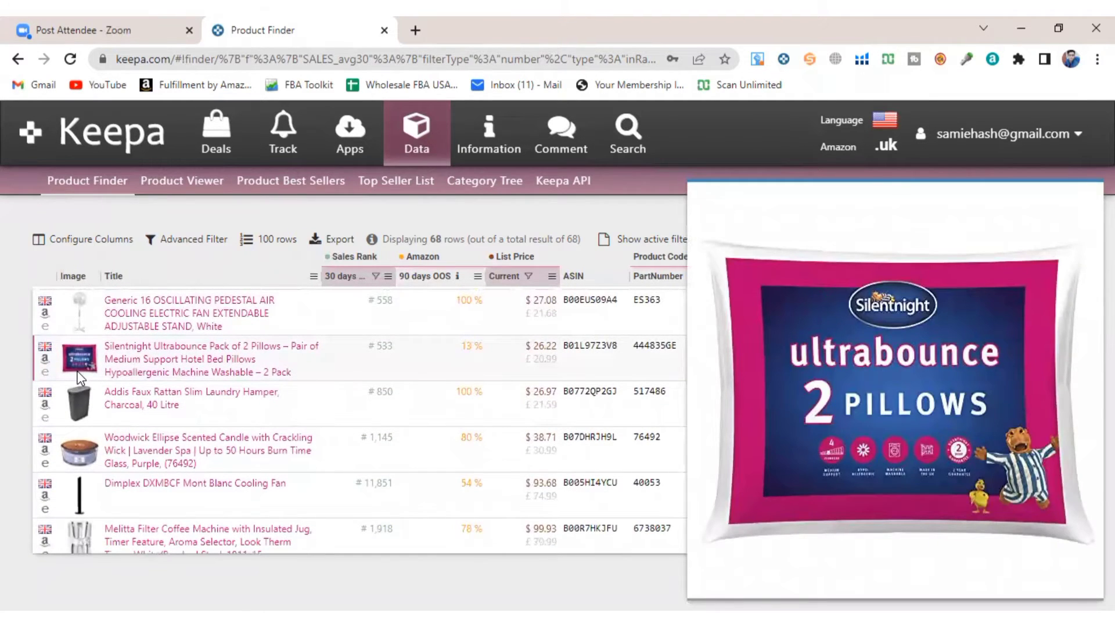
pyautogui.moveTo(76, 397)
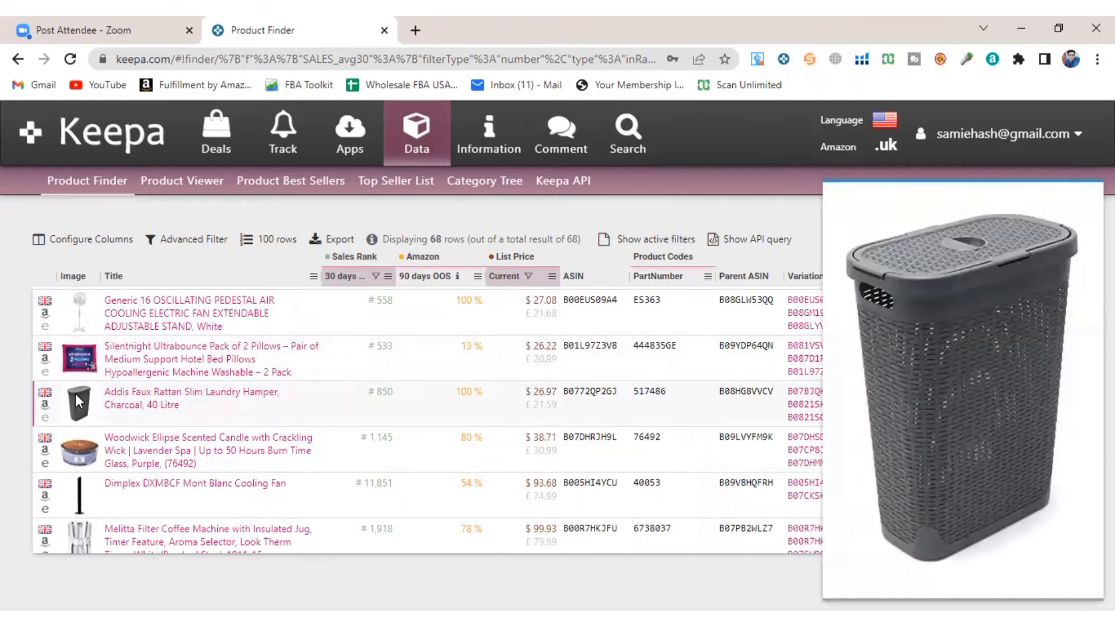
pyautogui.scroll(-5, 76, 394)
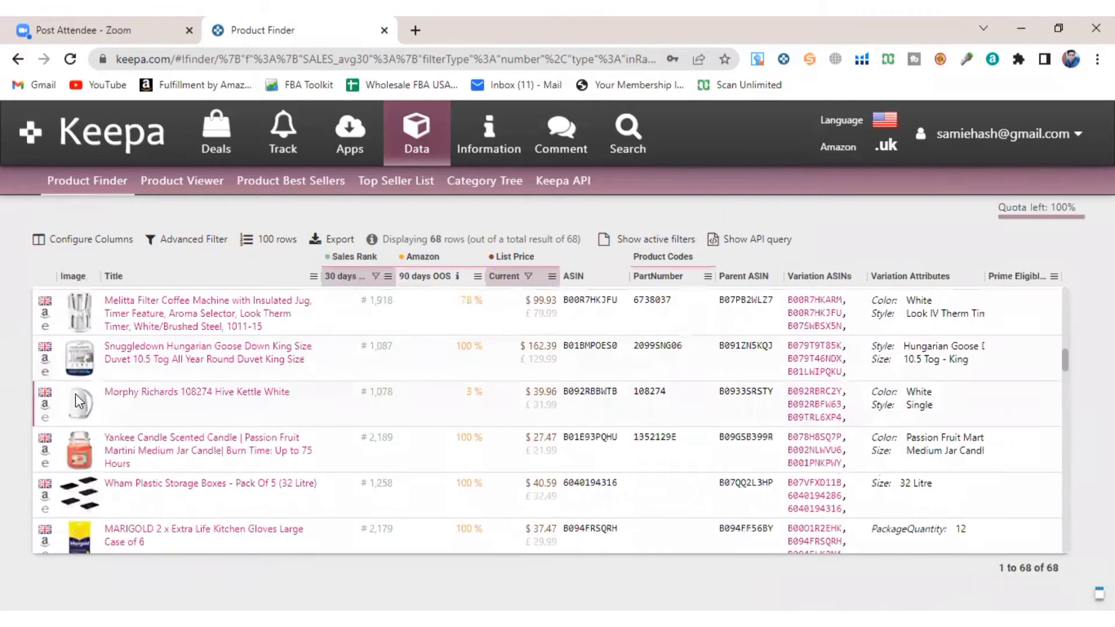
pyautogui.scroll(-3, 76, 394)
pyautogui.scroll(-3, 76, 394)
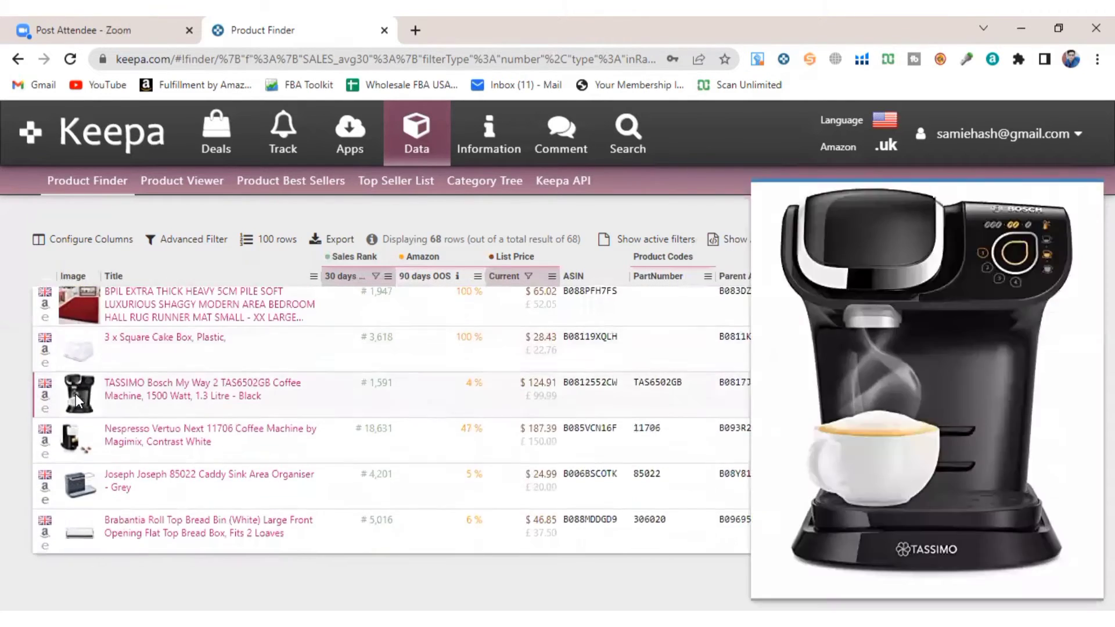
pyautogui.scroll(-2, 76, 393)
pyautogui.scroll(-2, 78, 392)
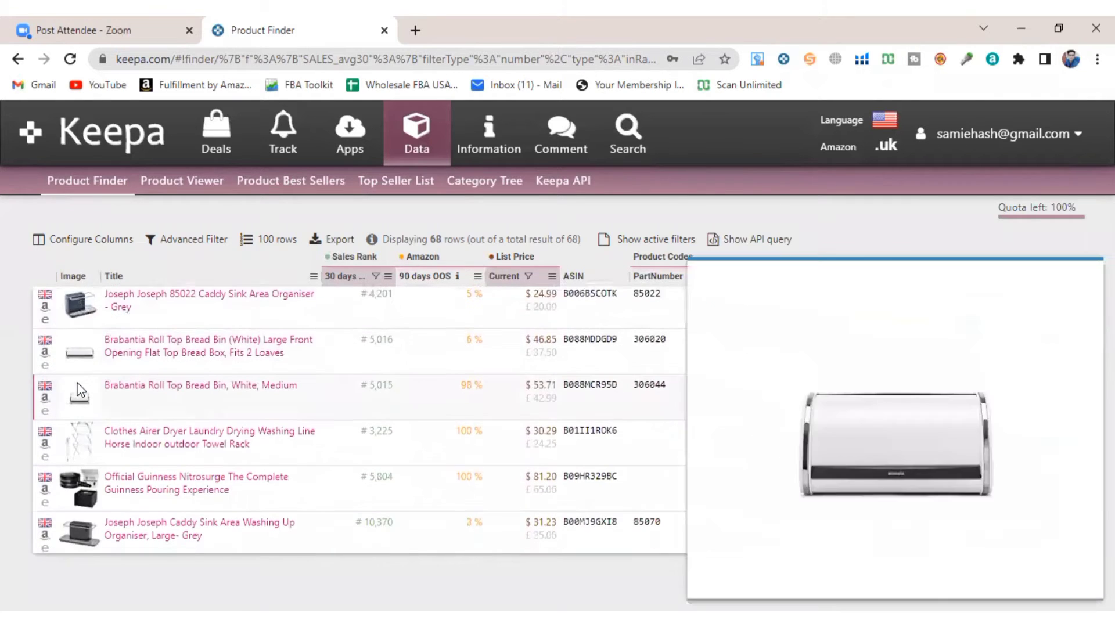
# Open the Amazon listing of the Abaseen 3-tier clothes airer (14M, Blue) from the product results.
pyautogui.scroll(-5, 80, 390)
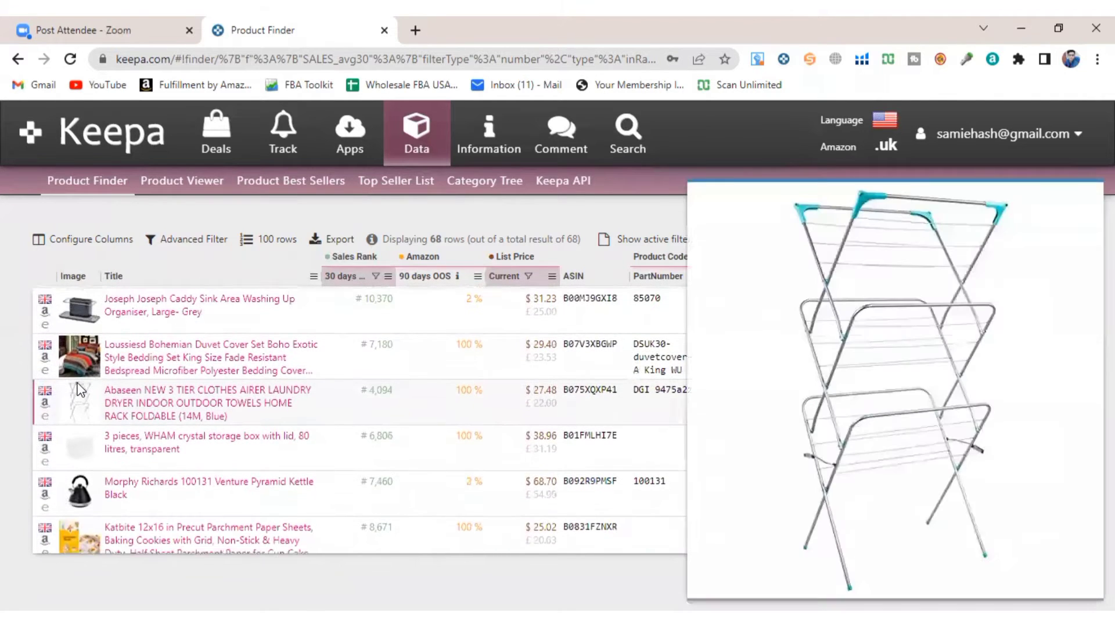
pyautogui.scroll(-1, 79, 389)
pyautogui.scroll(1, 80, 390)
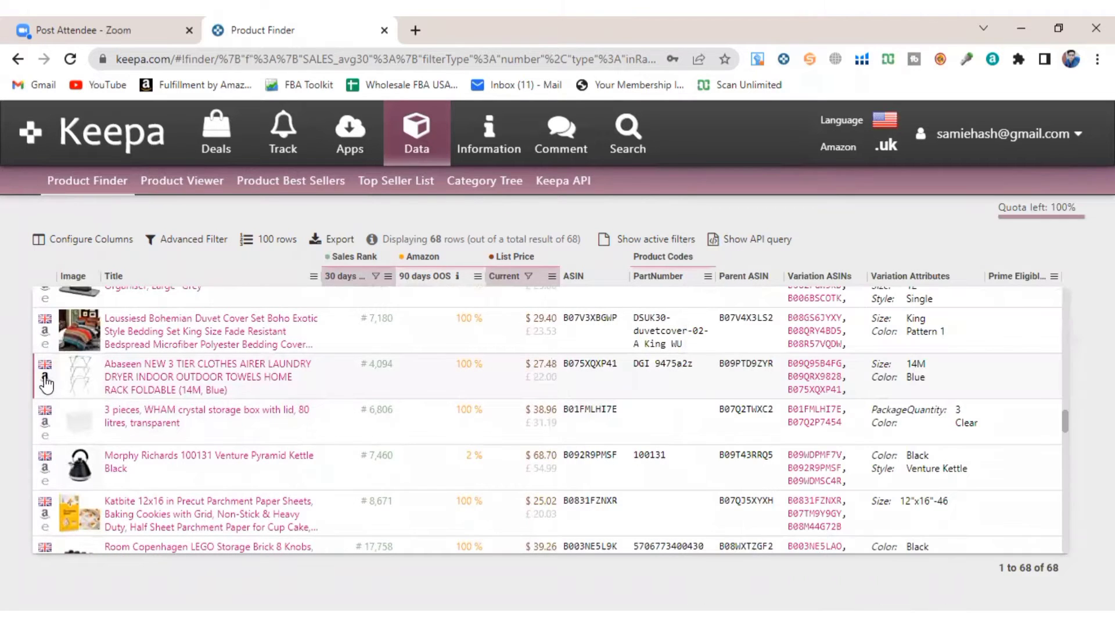
pyautogui.click(44, 383)
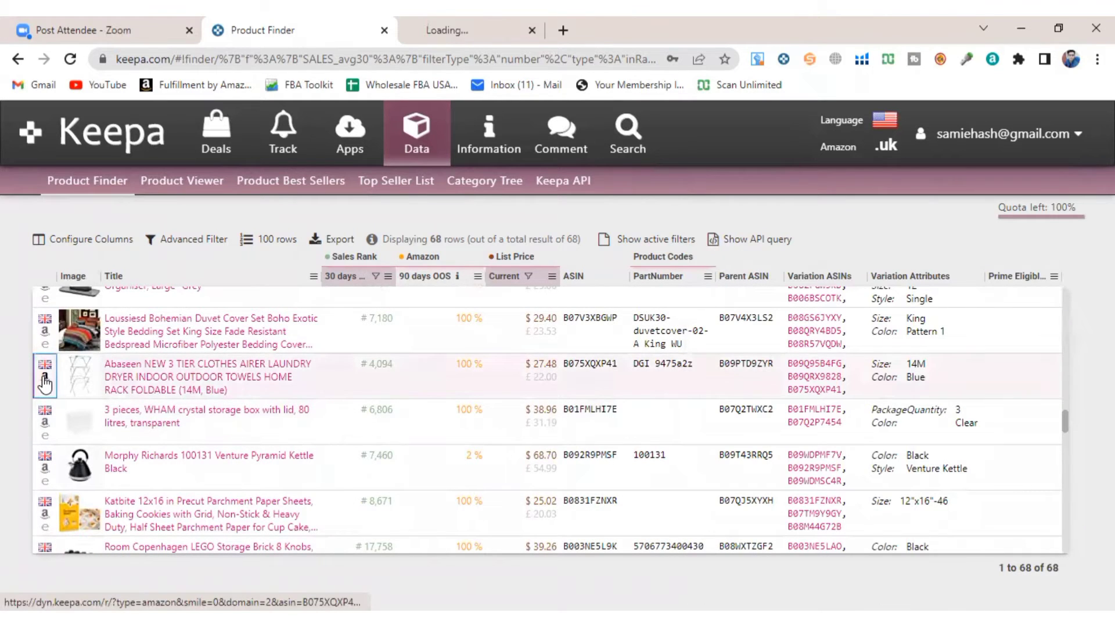
# Check the further product results and their enlarged images, and open the Amazon listing of the green Arozzi Arena Gaming Desk.
pyautogui.scroll(-7, 44, 383)
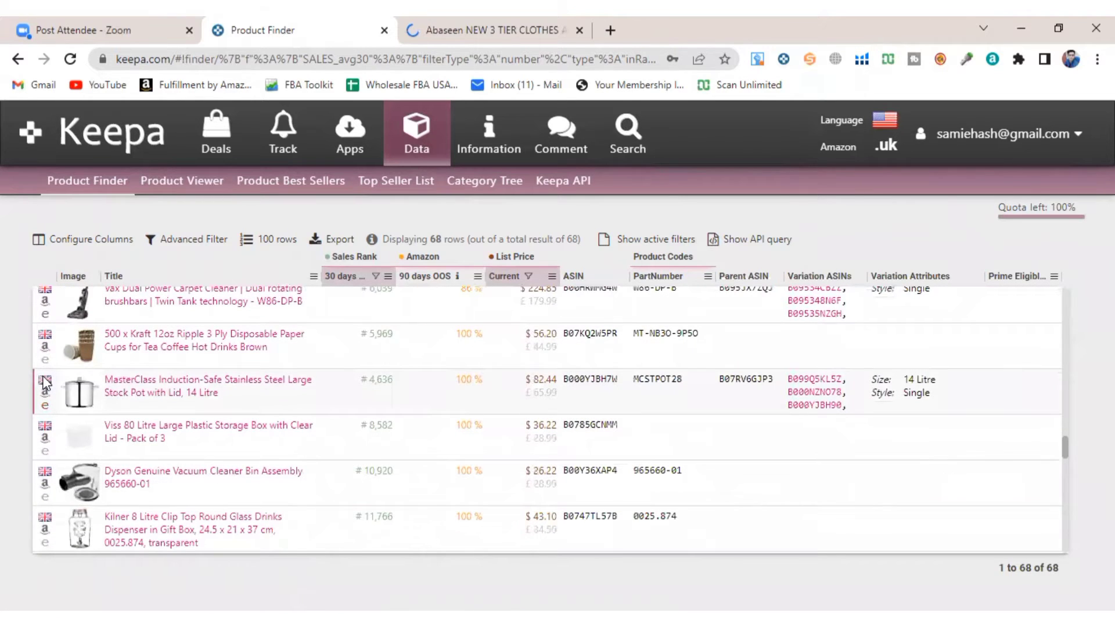
pyautogui.scroll(-5, 82, 363)
pyautogui.scroll(2, 84, 364)
pyautogui.moveTo(86, 370)
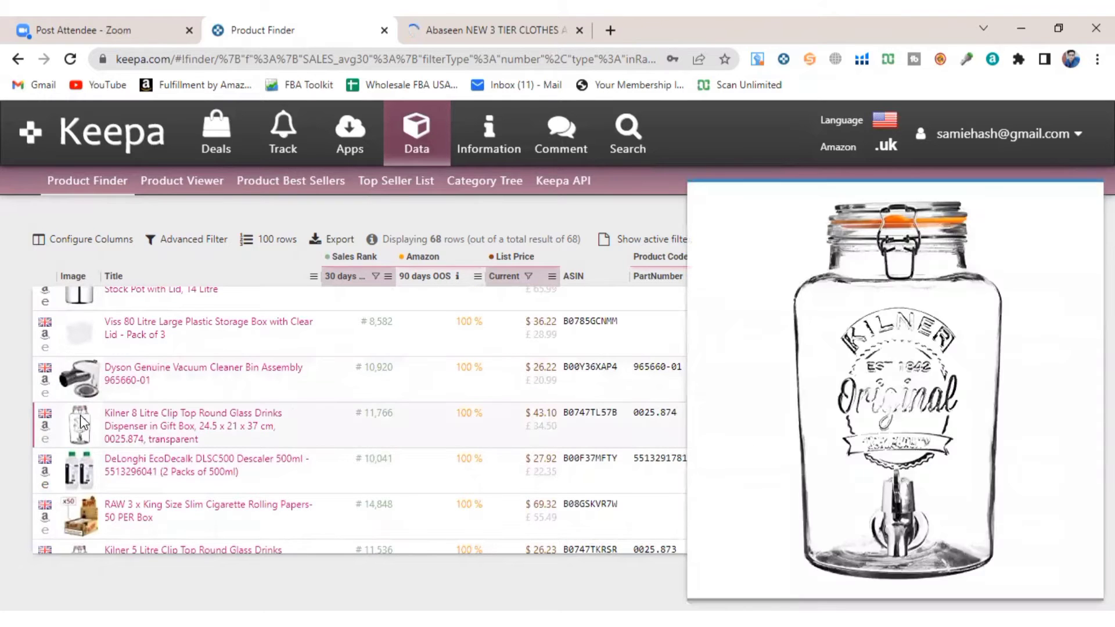
pyautogui.scroll(-6, 80, 385)
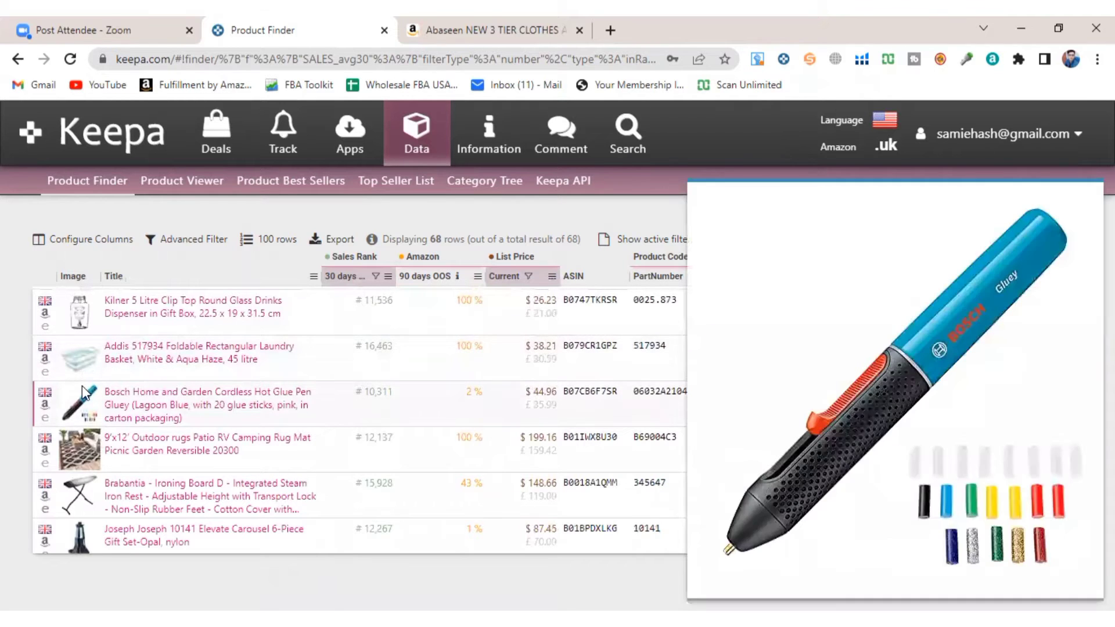
pyautogui.scroll(-3, 81, 386)
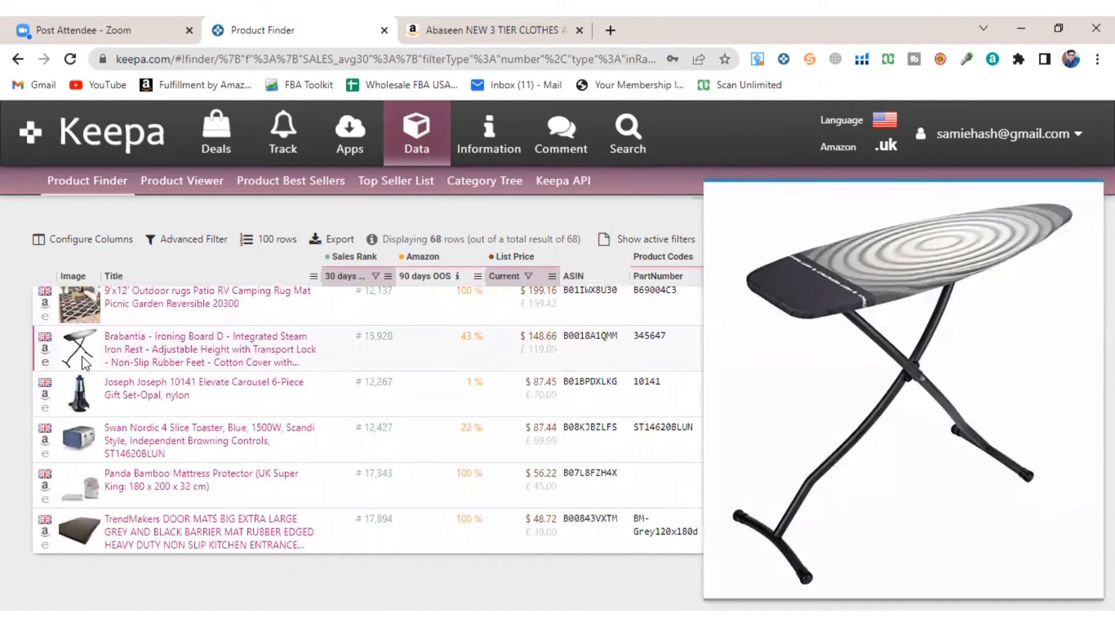
pyautogui.scroll(-5, 82, 357)
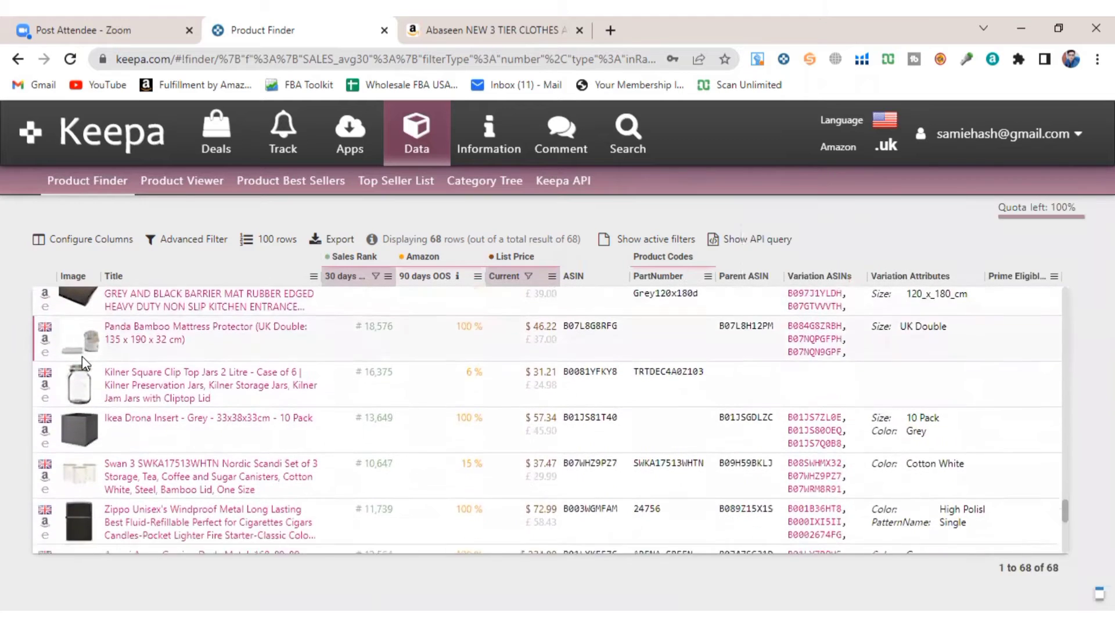
pyautogui.scroll(-3, 82, 357)
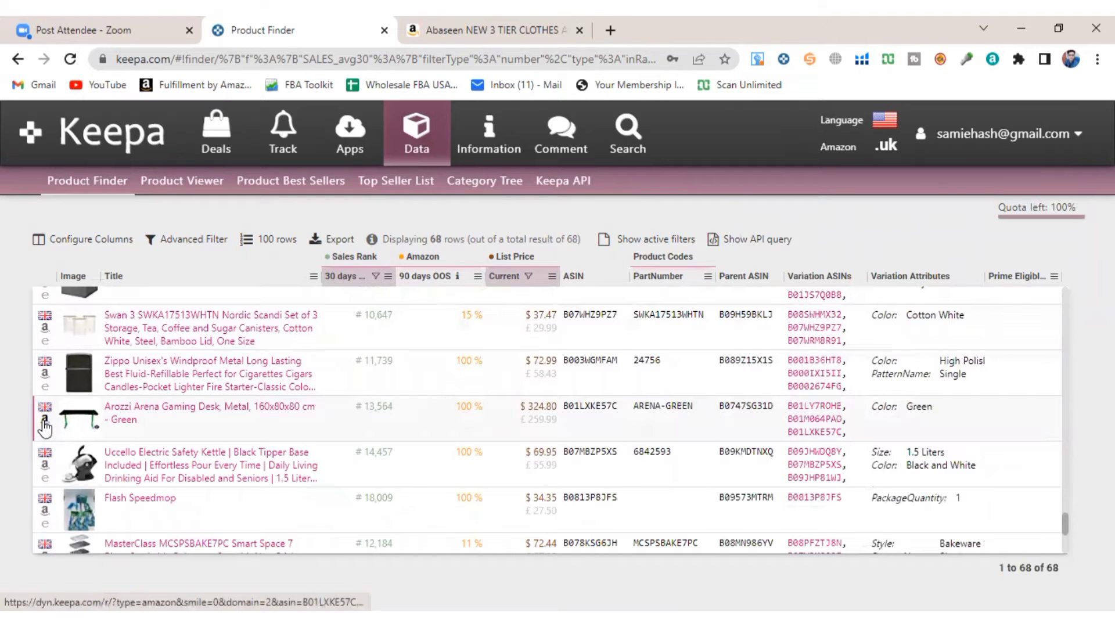
pyautogui.middleClick(45, 419)
# Review the remaining results with their enlarged images, and open the Amazon listing of the Marigold Extra Life Kitchen Gloves, Large, Case of 6.
pyautogui.scroll(-2, 46, 427)
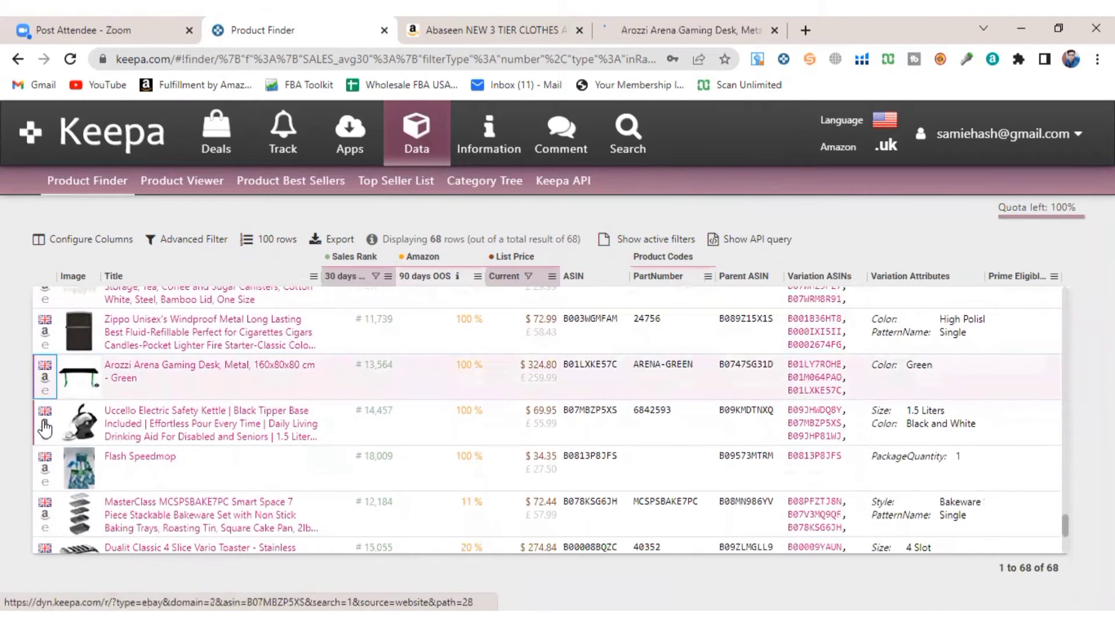
pyautogui.scroll(-2, 46, 427)
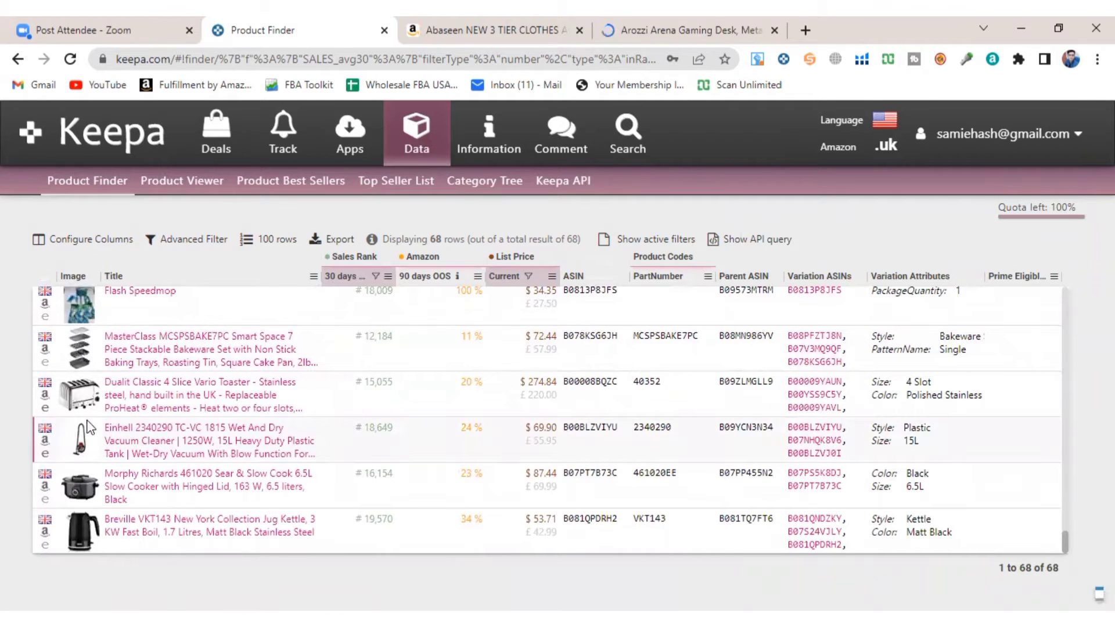
pyautogui.moveTo(85, 401)
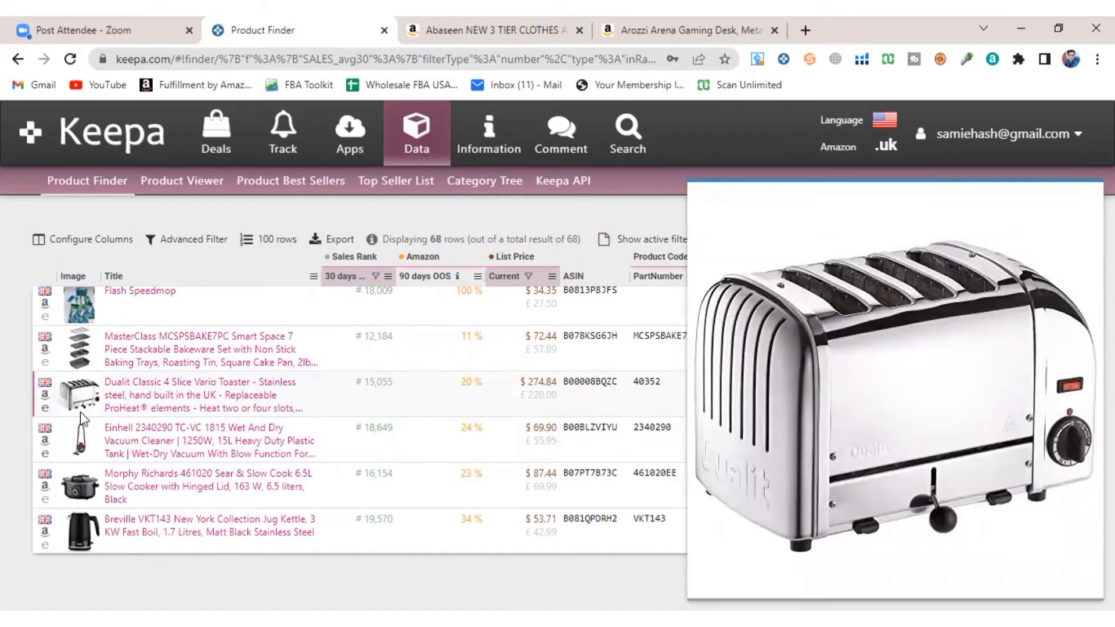
pyautogui.moveTo(85, 521)
pyautogui.moveTo(82, 498)
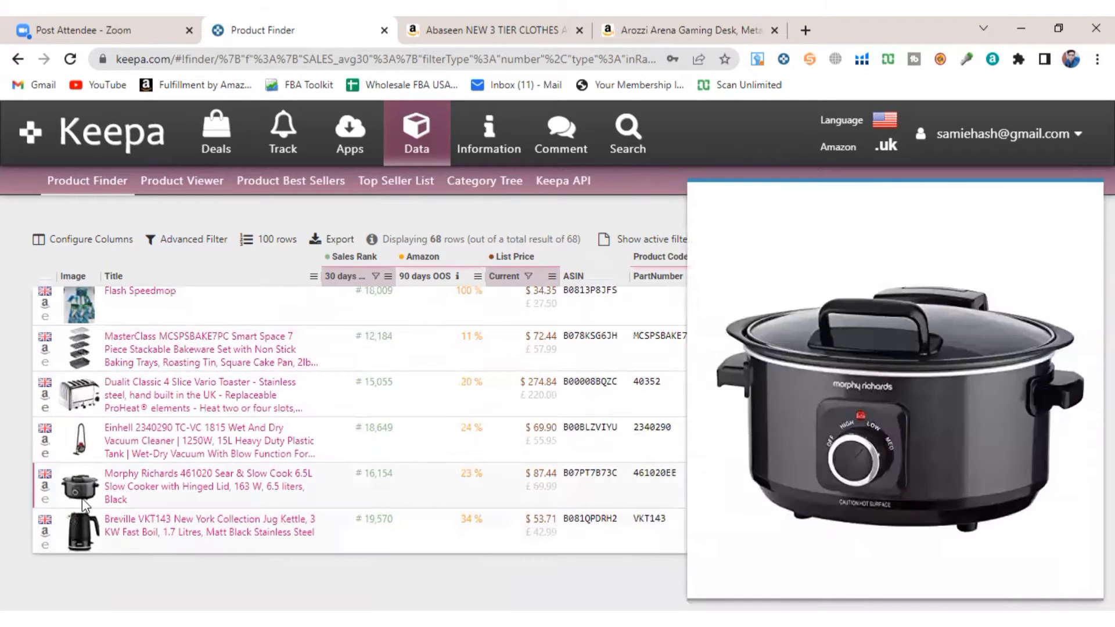
pyautogui.scroll(10, 80, 473)
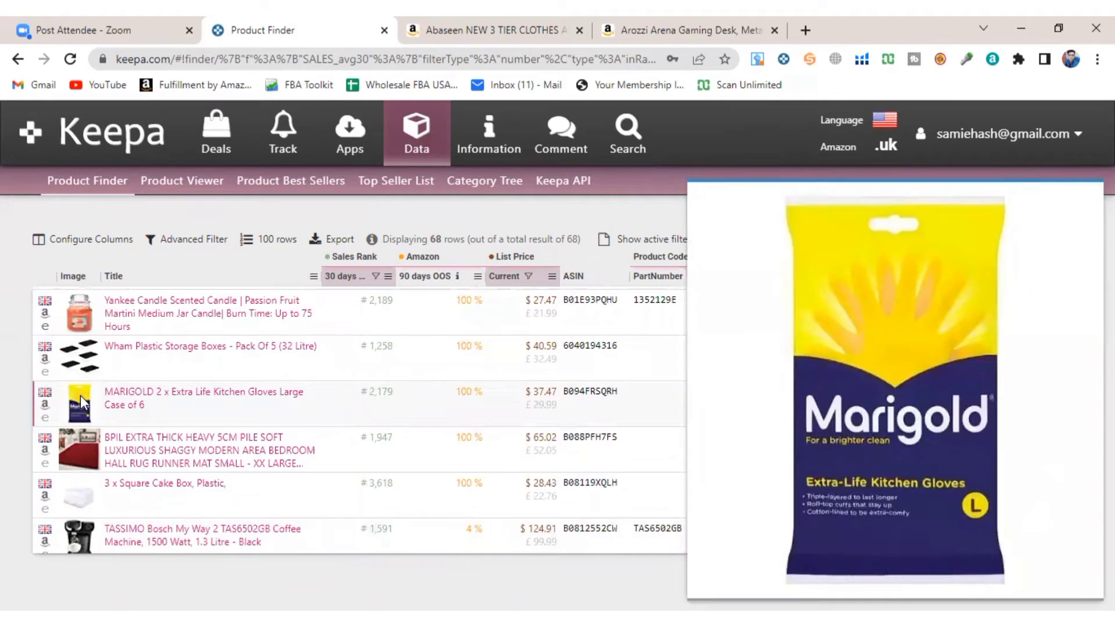
pyautogui.keyDown('ctrl'); pyautogui.click(46, 405); pyautogui.keyUp('ctrl')
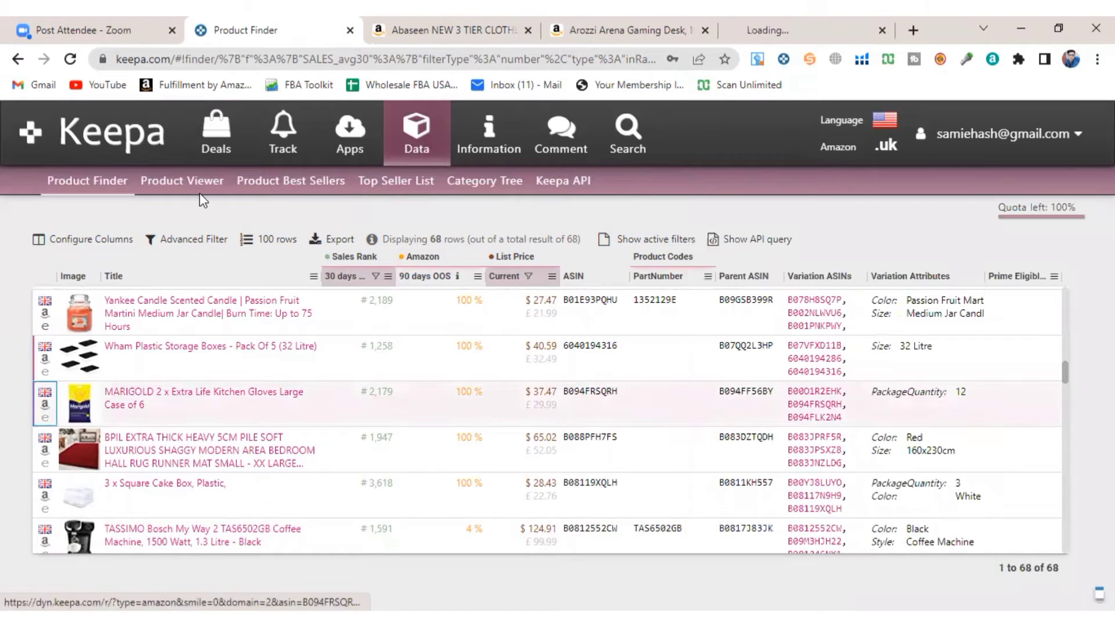
# Switch to the Abaseen clothes airer's Amazon listing and examine its price, seller and product details.
pyautogui.click(412, 26)
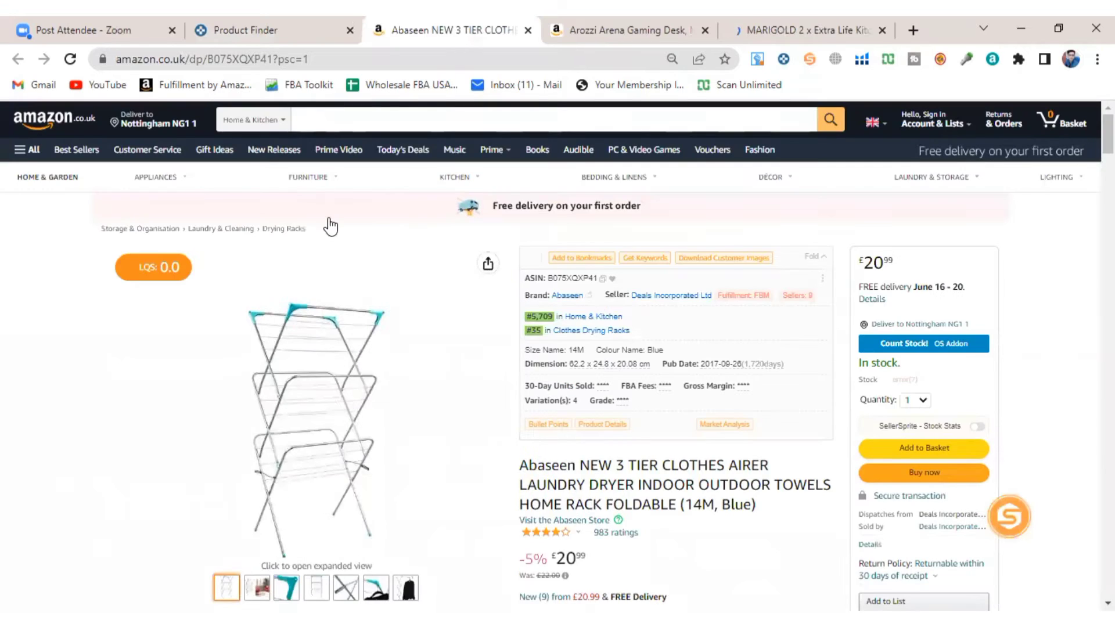
pyautogui.scroll(-1, 331, 224)
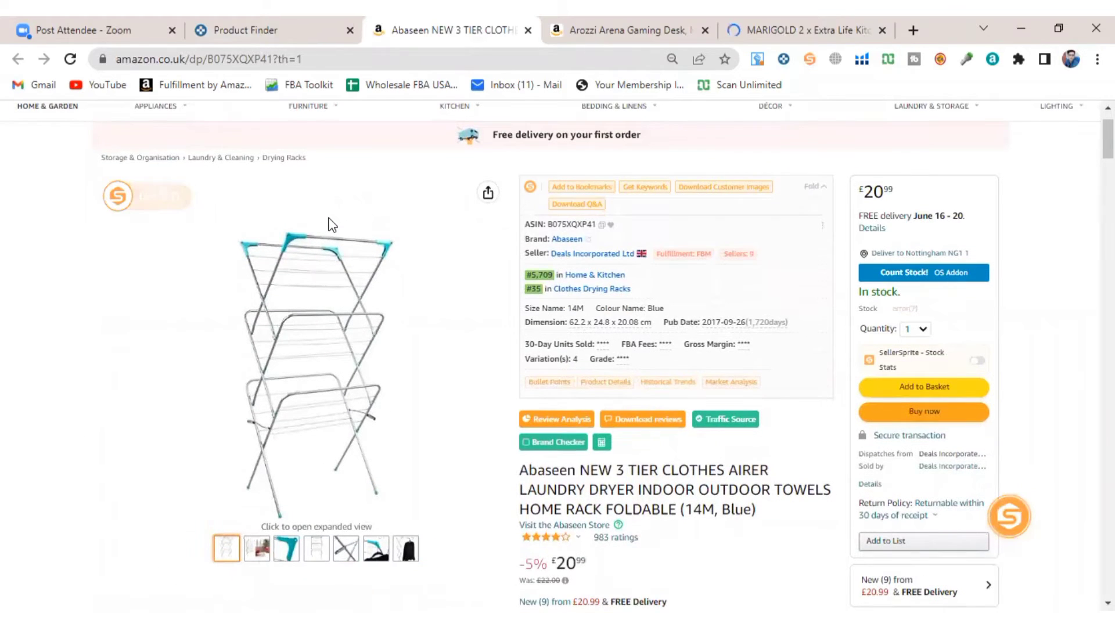